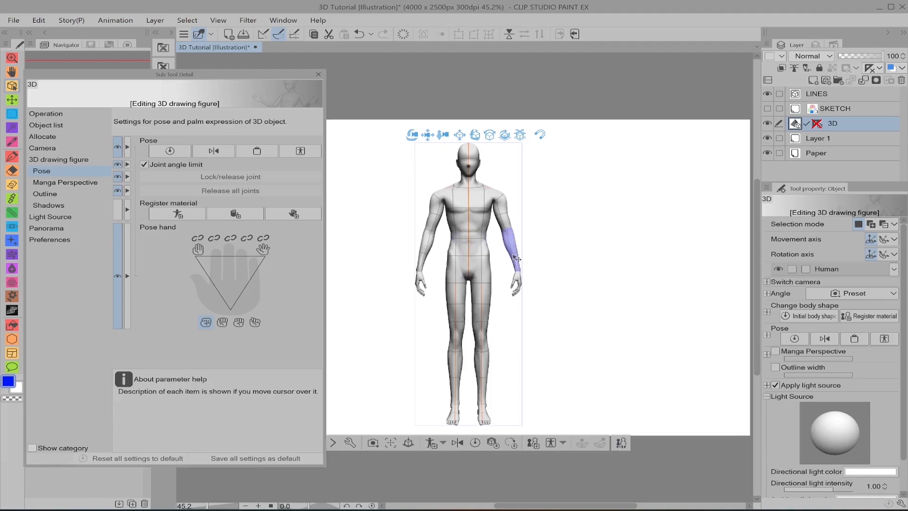
Step: Raise the figure's left arm out to the side, and reset the figure to its initial pose
click(521, 273)
drag(548, 172, 548, 173)
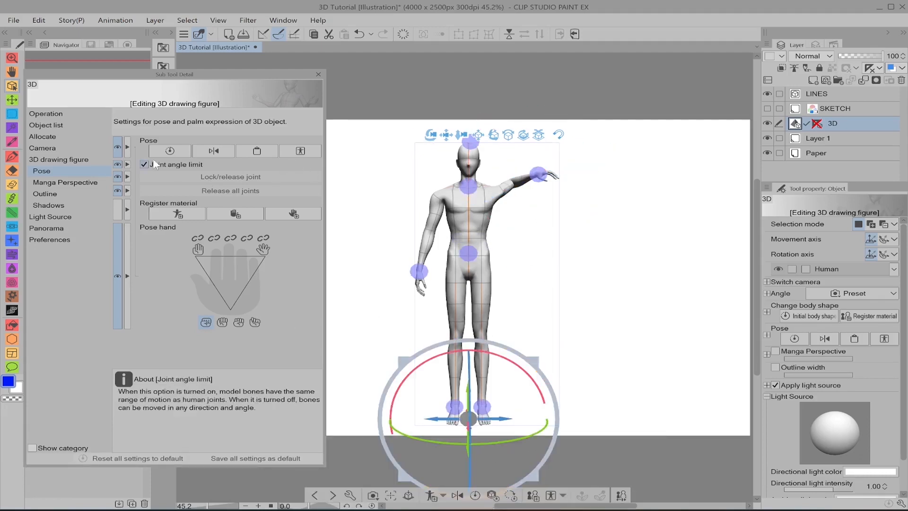
click(478, 497)
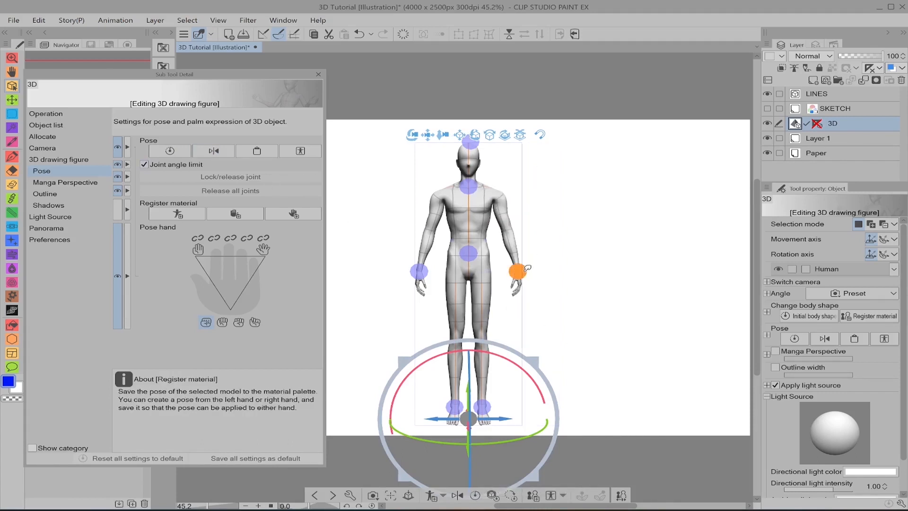
Step: Raise the figure's left arm sideways to about shoulder height and flip the whole pose horizontally back and forth
drag(521, 270, 547, 192)
click(222, 151)
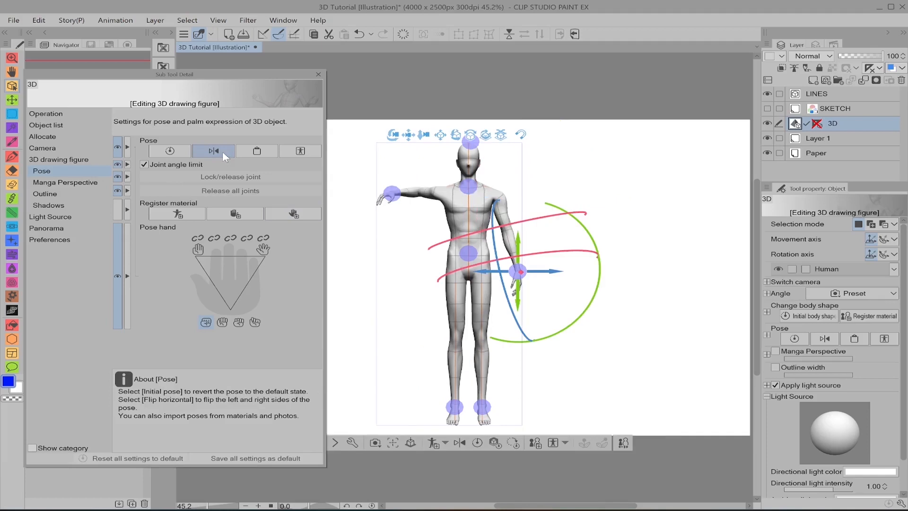
click(223, 151)
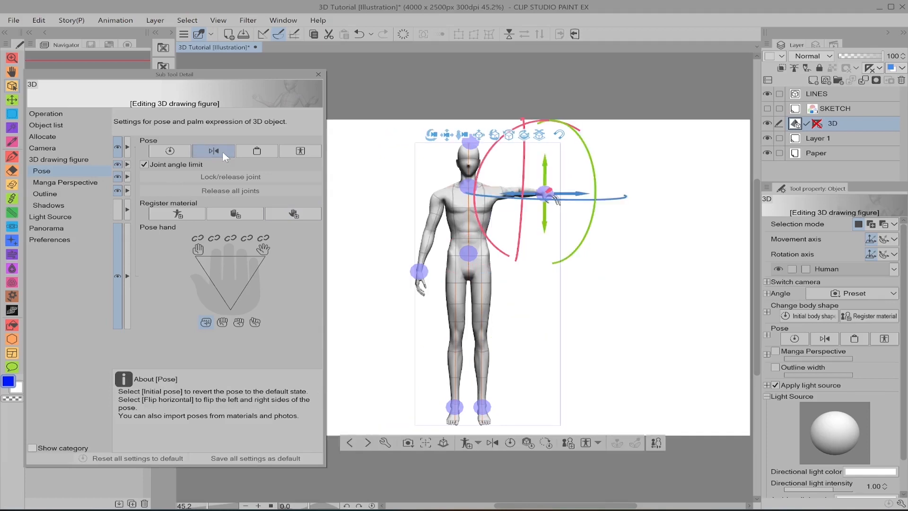
click(494, 445)
click(456, 444)
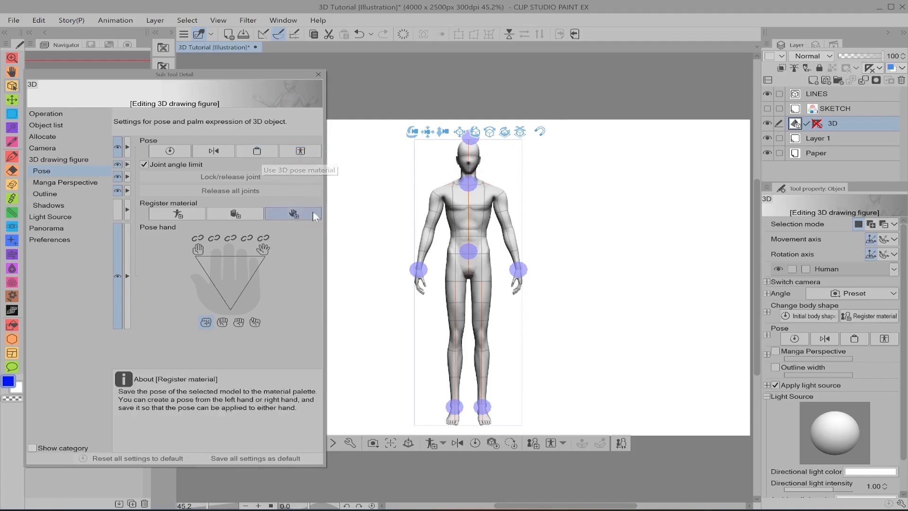
Step: Browse the available 3D pose materials and leave the list without applying one
click(274, 155)
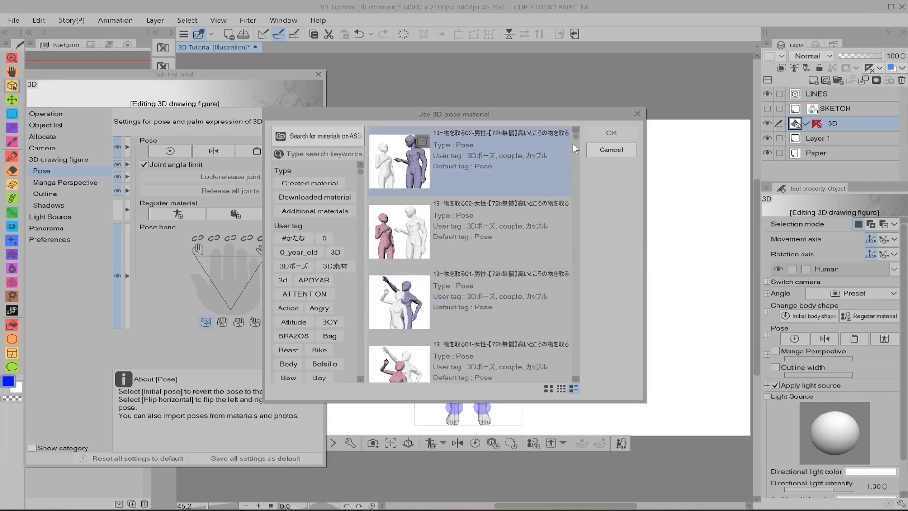
scroll(572, 144, down, 3)
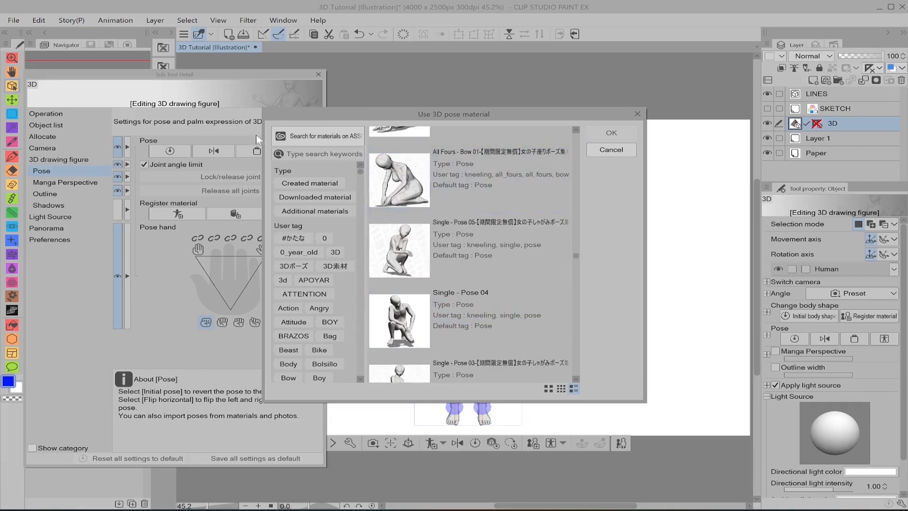
click(610, 150)
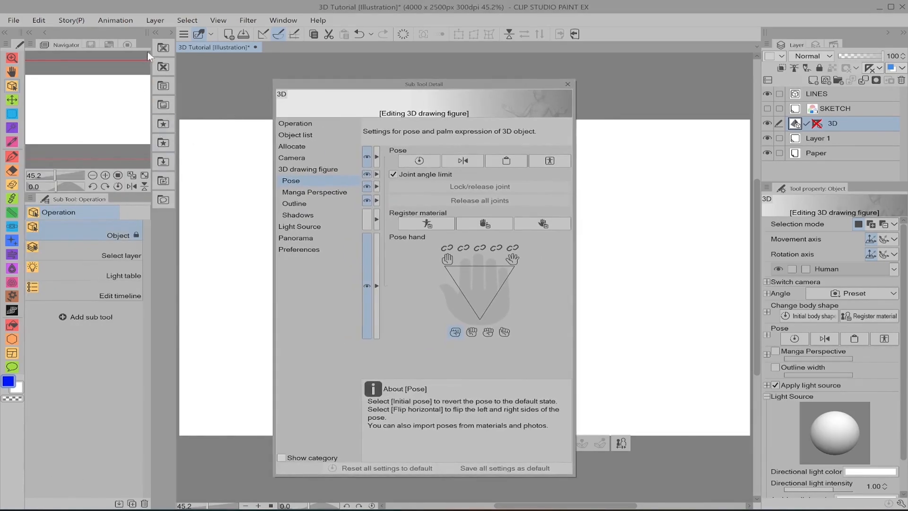
Step: Try out the running pose from the Poses folder of 3D (MINE) on the figure and undo it
click(165, 139)
click(221, 239)
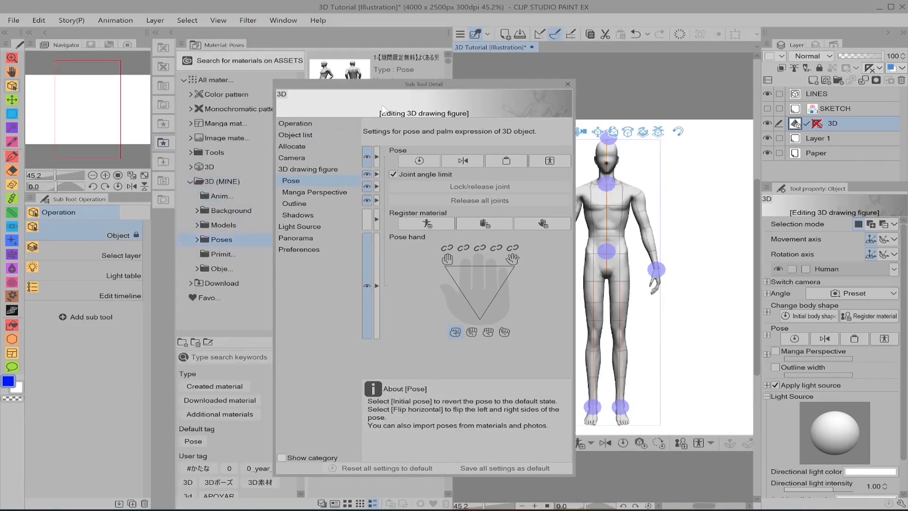
drag(386, 86, 858, 95)
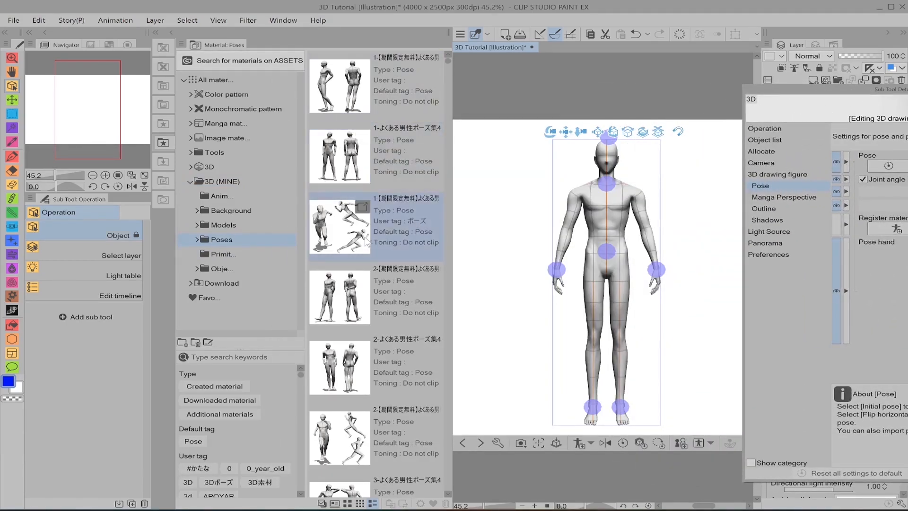
drag(343, 235, 610, 211)
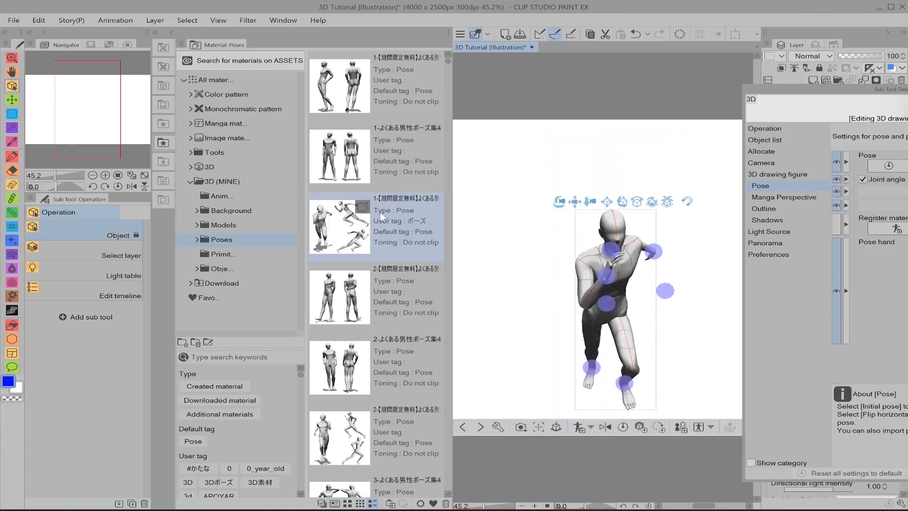
key(ctrl+z)
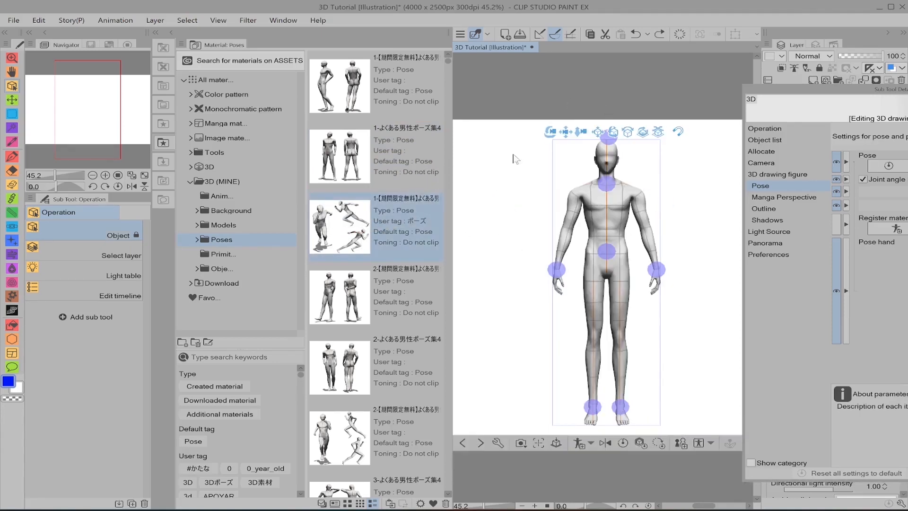
drag(341, 232, 503, 250)
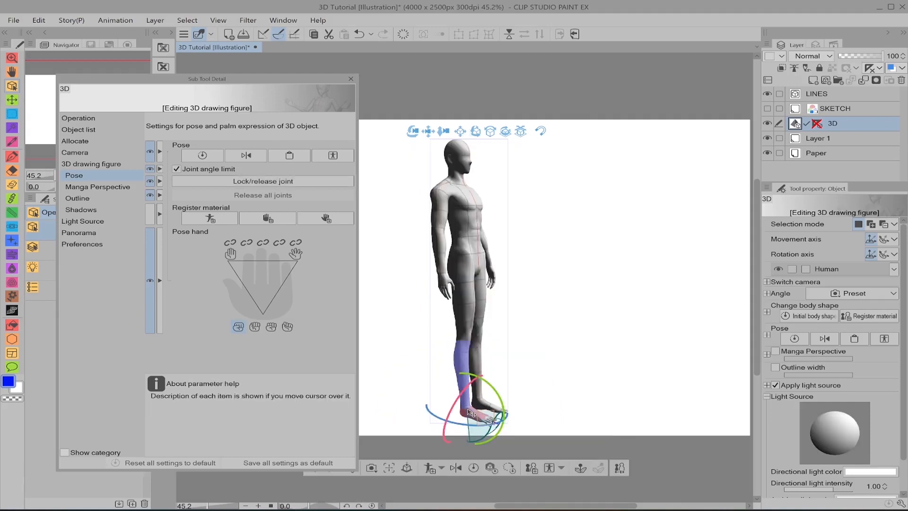
Step: Rotate the figure's right foot about its ankle with the joint angle limit on
click(471, 413)
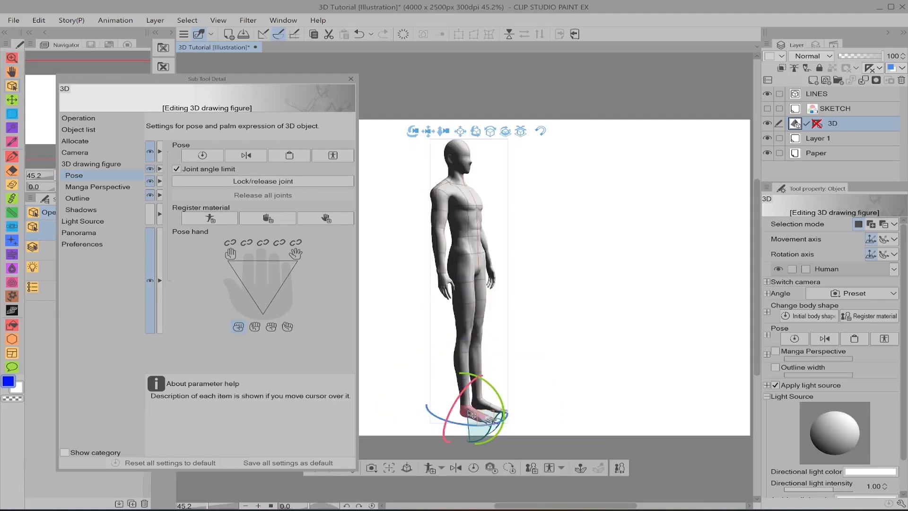
drag(506, 405, 461, 370)
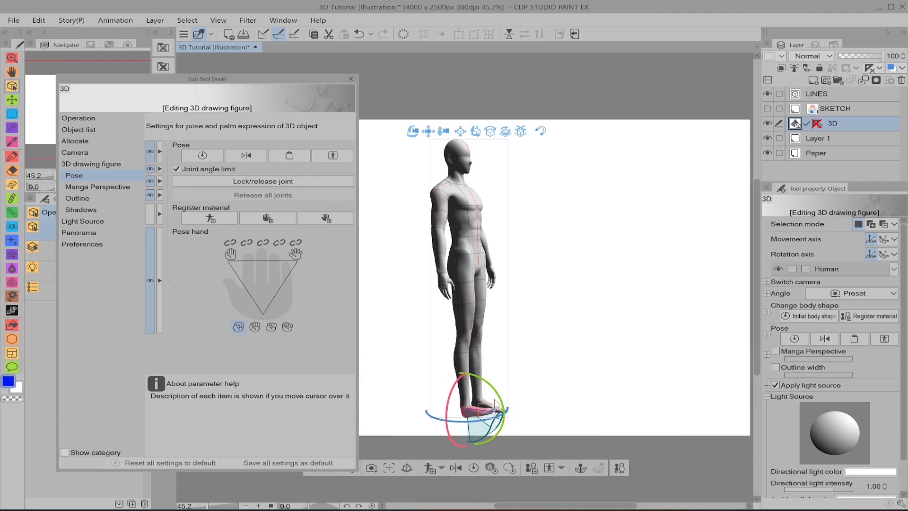
drag(503, 391, 497, 385)
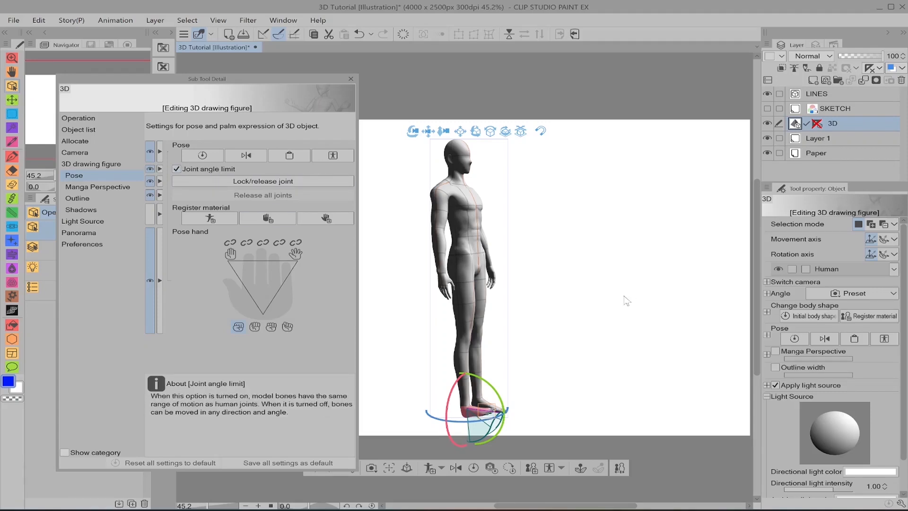
drag(638, 371, 557, 377)
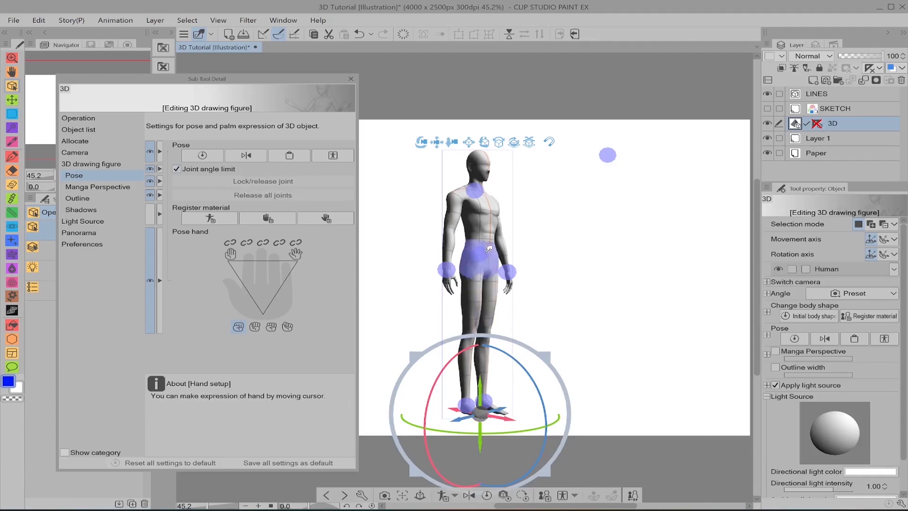
Step: Rotate the figure's right foot with the joint angle limit turned off, and turn the limit back on
click(215, 172)
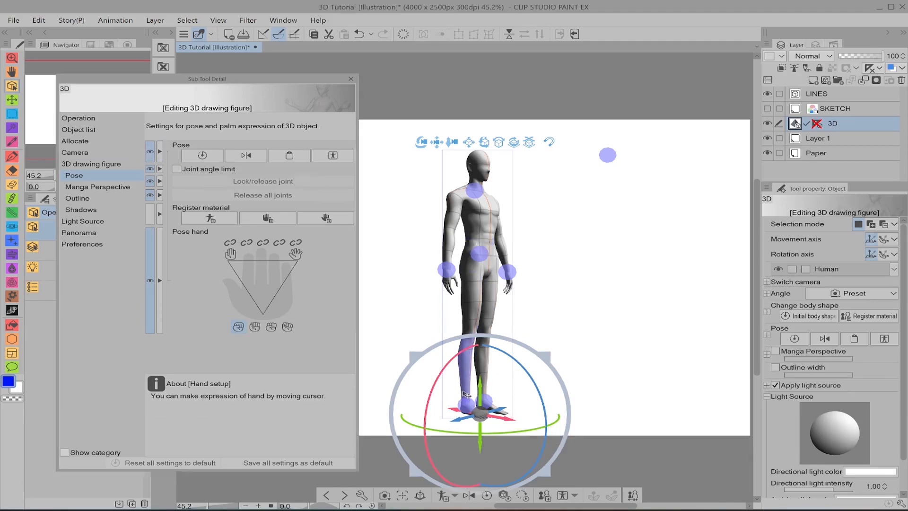
click(471, 406)
click(474, 411)
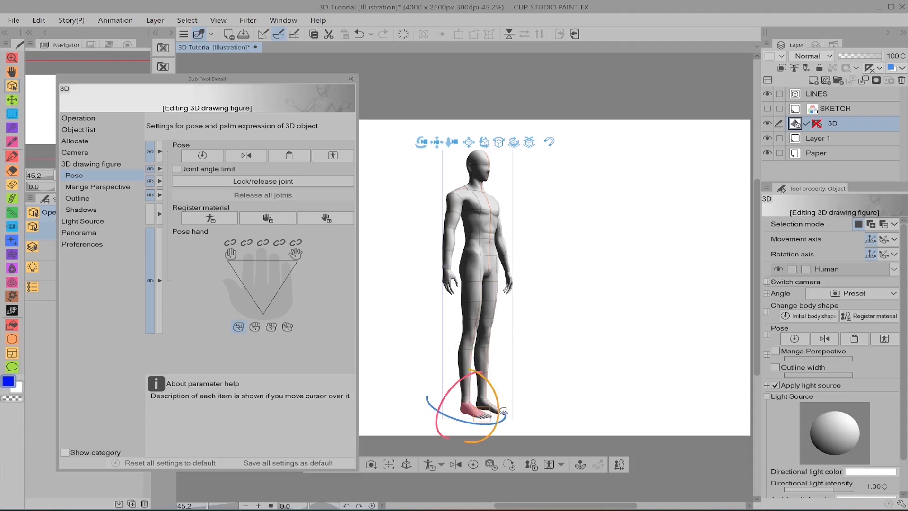
mouse_move(502, 411)
mouse_down()
mouse_move(482, 400)
mouse_move(461, 364)
mouse_move(406, 325)
mouse_move(331, 324)
mouse_move(324, 336)
mouse_move(322, 430)
mouse_move(353, 379)
mouse_move(395, 410)
mouse_move(389, 404)
mouse_move(489, 443)
mouse_move(495, 411)
mouse_up()
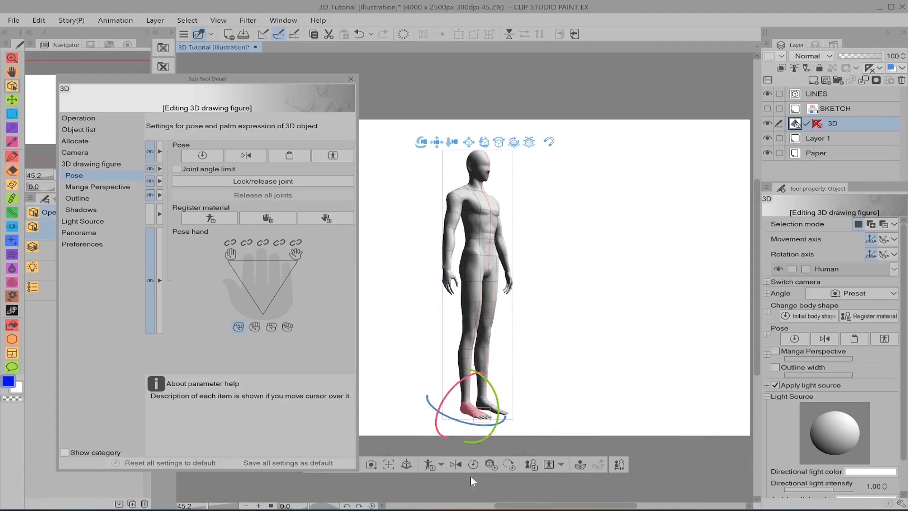
click(176, 168)
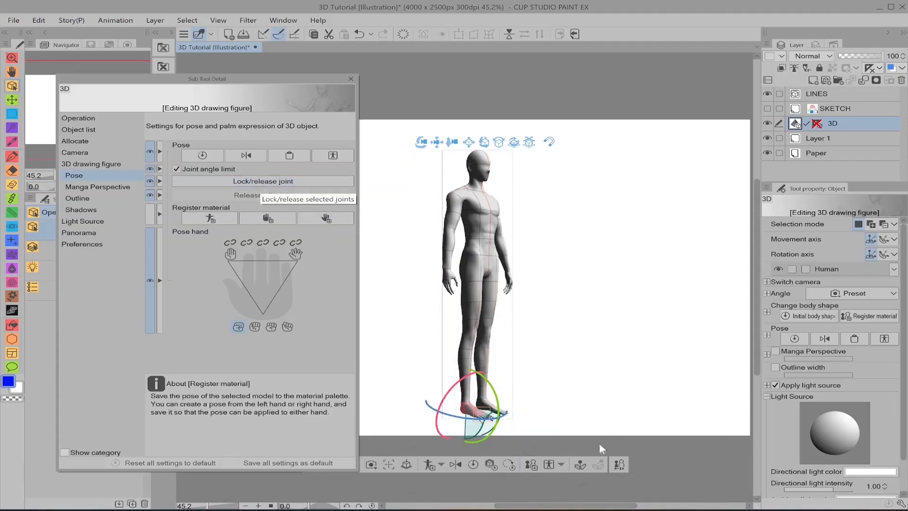
Step: Try bending the right lower leg with the foot joint locked, undo the bend and release all joints
click(293, 183)
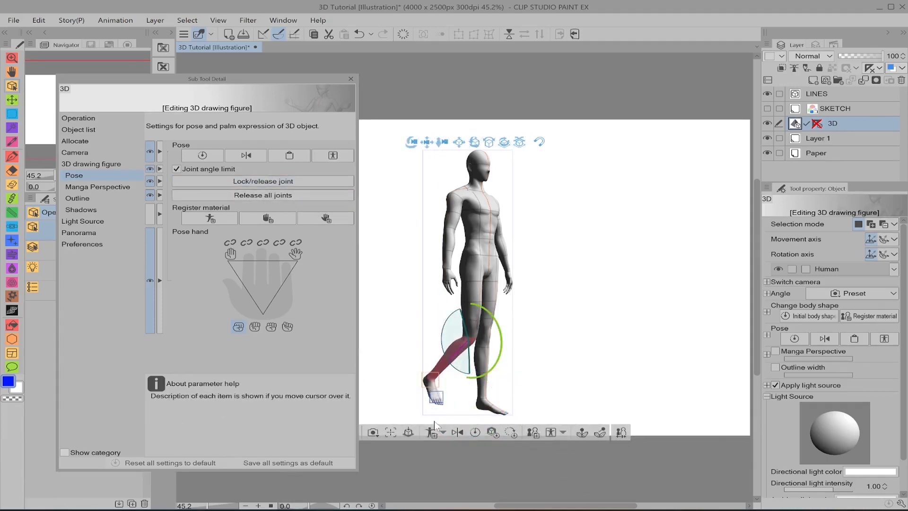
key(ctrl+z)
click(261, 191)
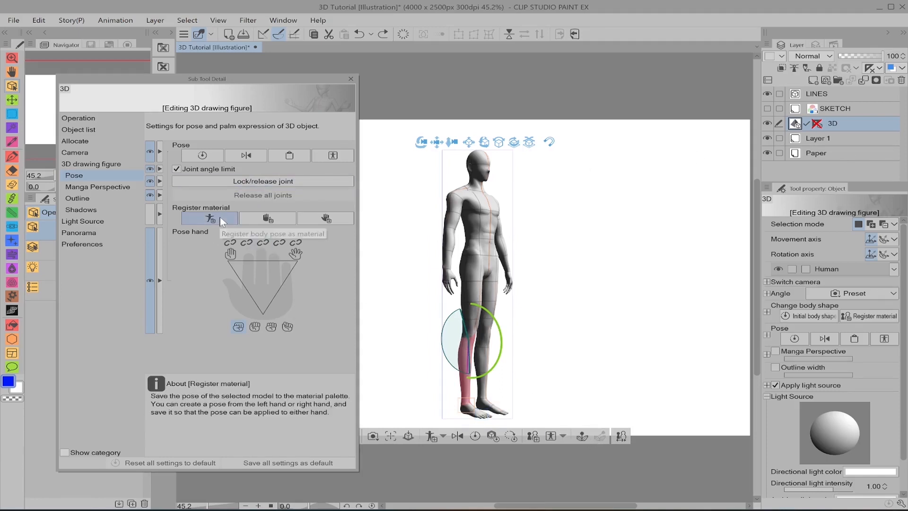
click(442, 437)
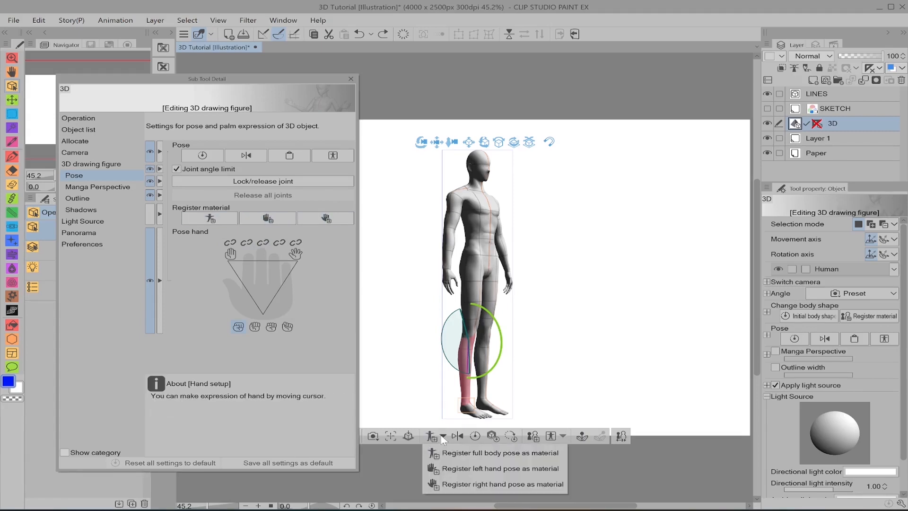
click(278, 199)
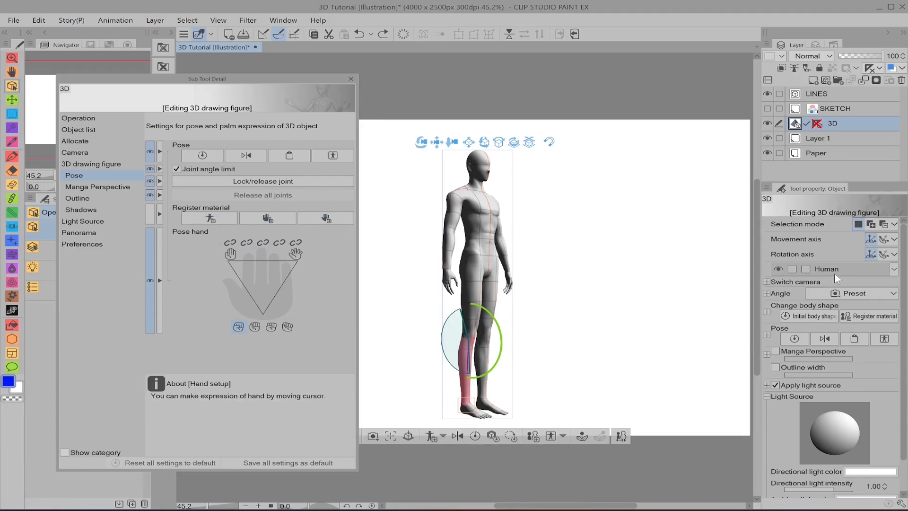
Step: Apply the second standing male pose from the 3D (MINE) materials to the figure, keeping the Sub Tool Detail window clear of it
drag(189, 81, 687, 79)
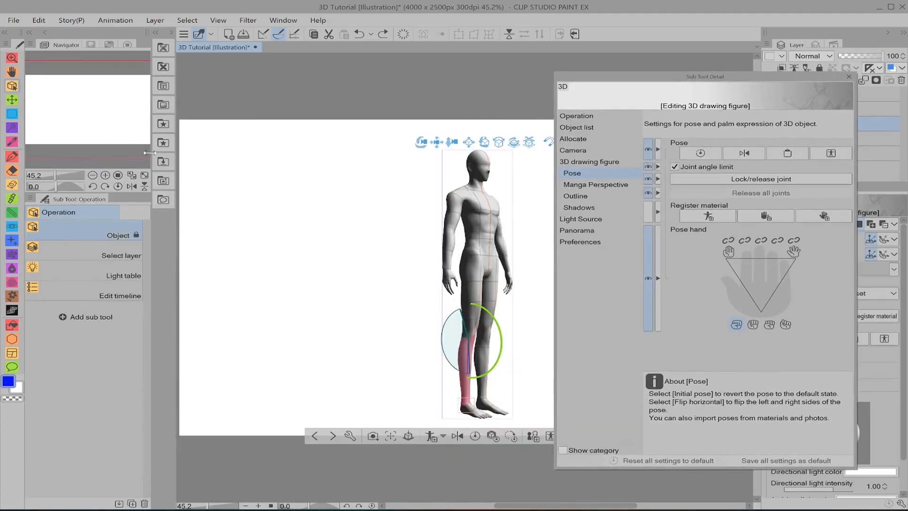
click(163, 142)
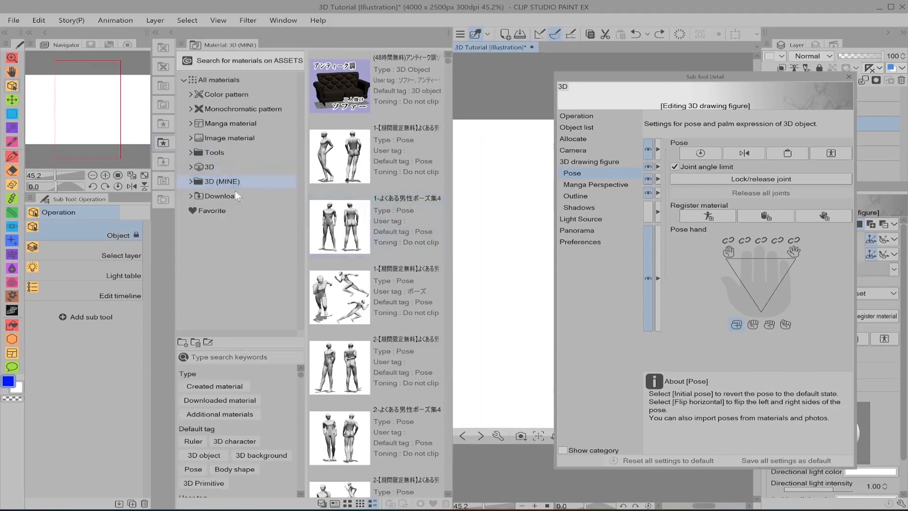
drag(700, 75, 798, 83)
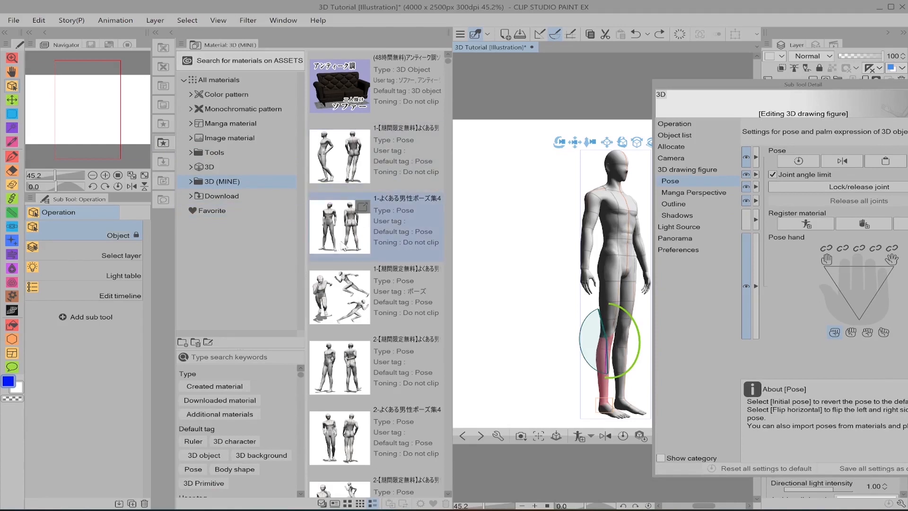
drag(342, 245, 614, 235)
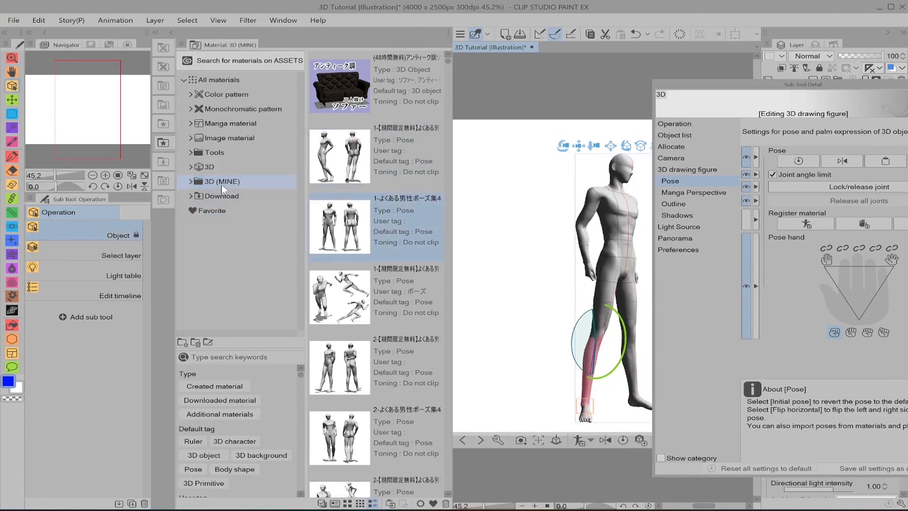
Step: Collapse the material list, shift the posed figure left on the canvas and move the Sub Tool Detail window away from it
click(172, 32)
drag(450, 146, 368, 140)
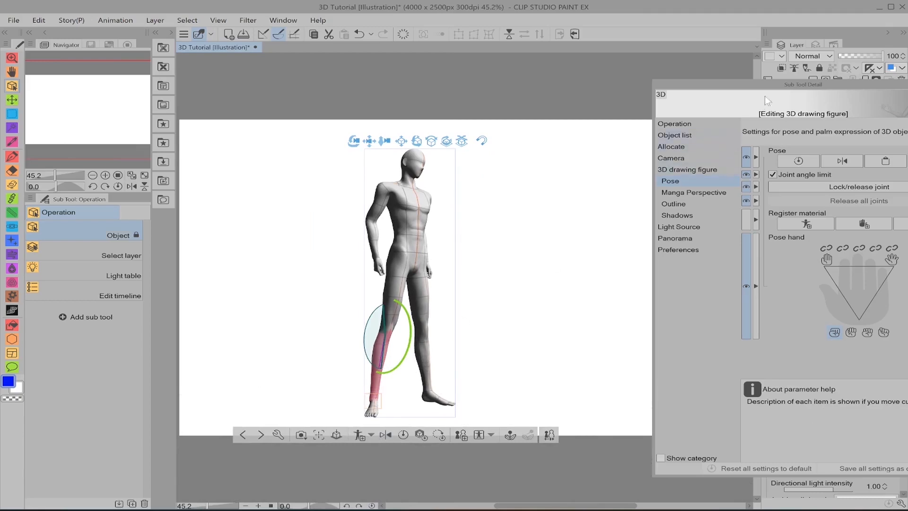
drag(765, 95, 131, 84)
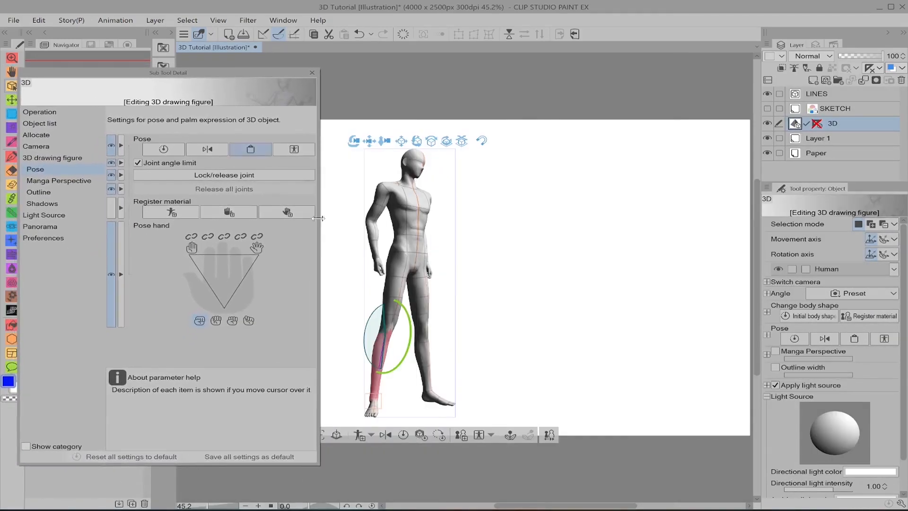
Step: Register the full body pose as a material, expanding the save locations and using the Timetable image as the material image
click(356, 438)
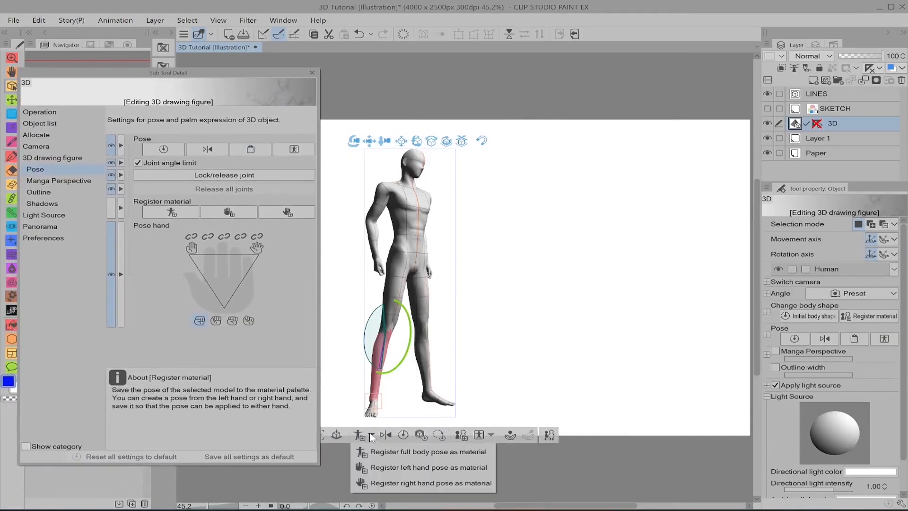
click(454, 456)
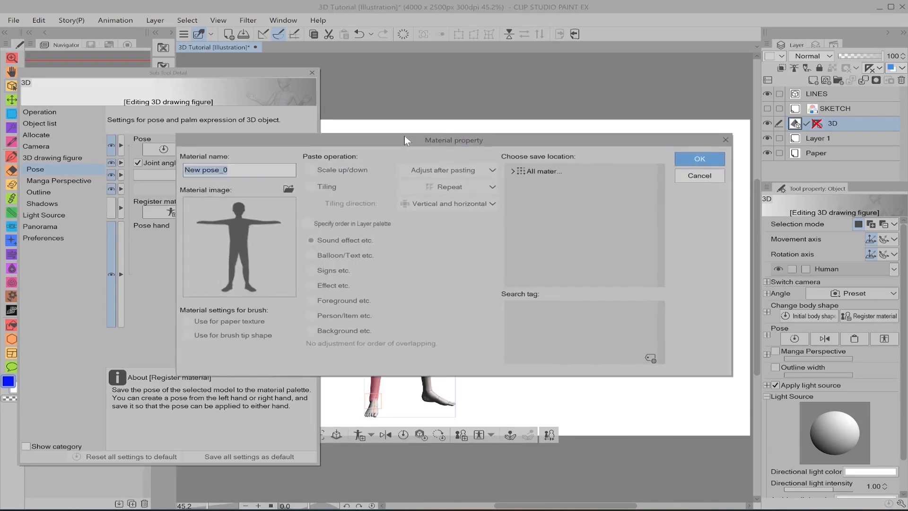
click(513, 170)
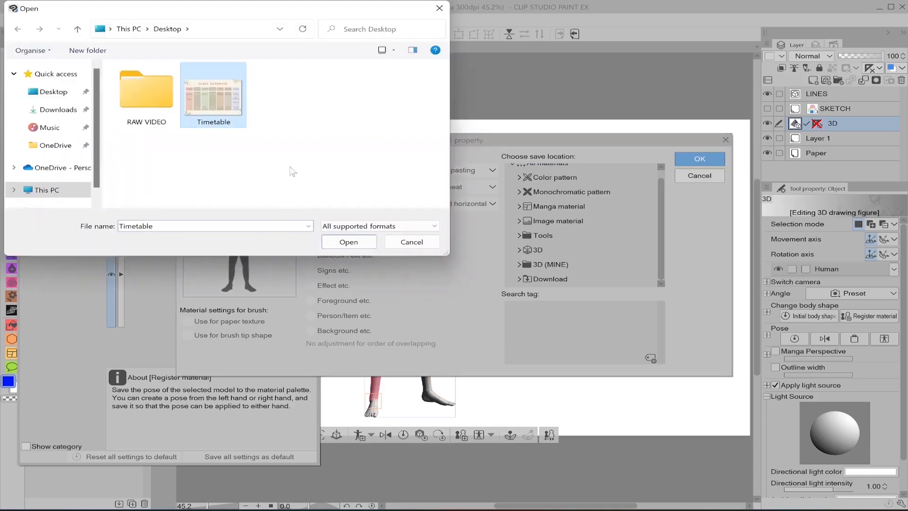
click(356, 242)
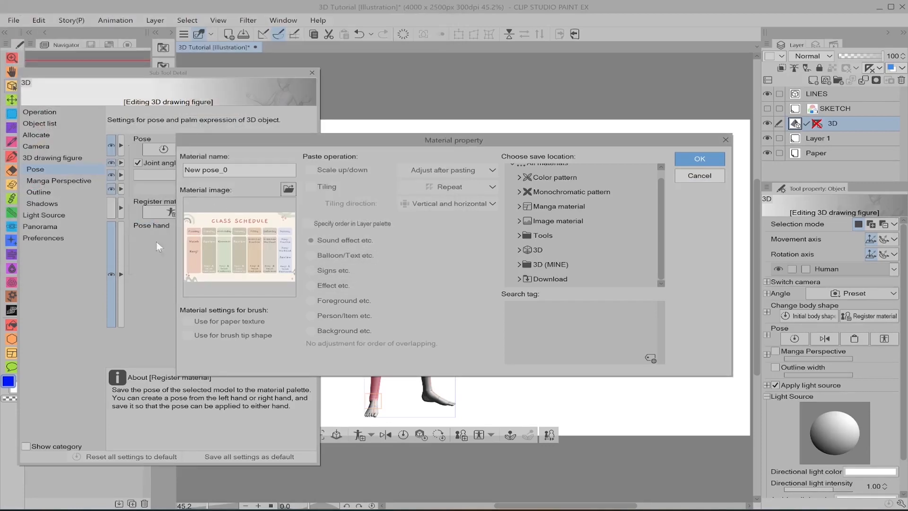
click(288, 190)
click(393, 243)
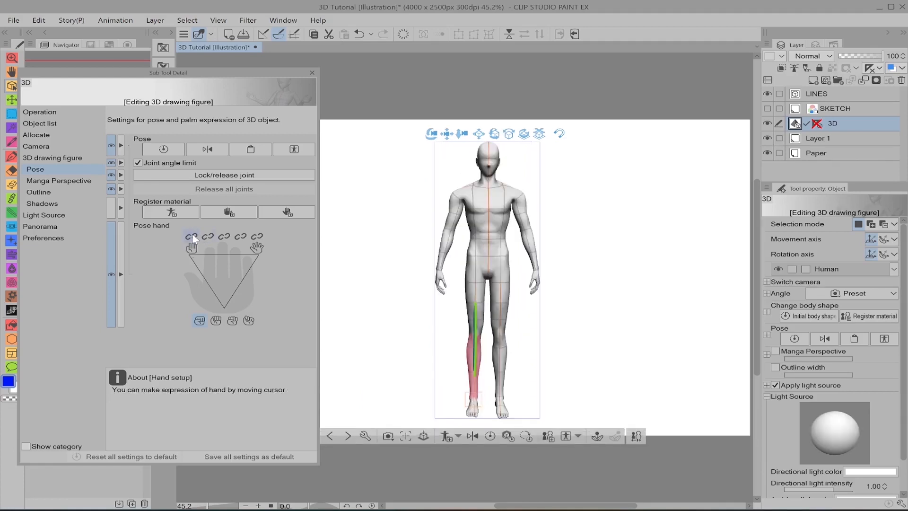
Step: Spread the figure's hands fully open and close them with the hand pose control while viewing the figure from the side
click(228, 274)
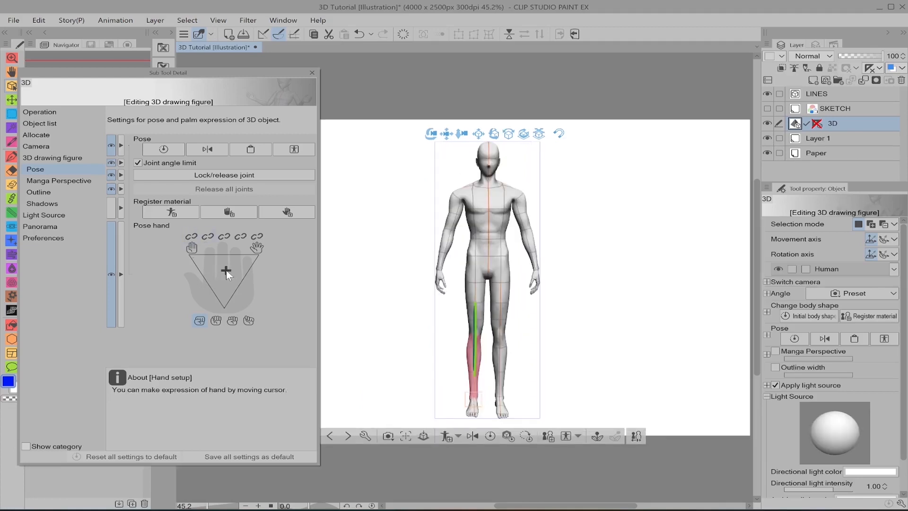
drag(608, 283, 512, 279)
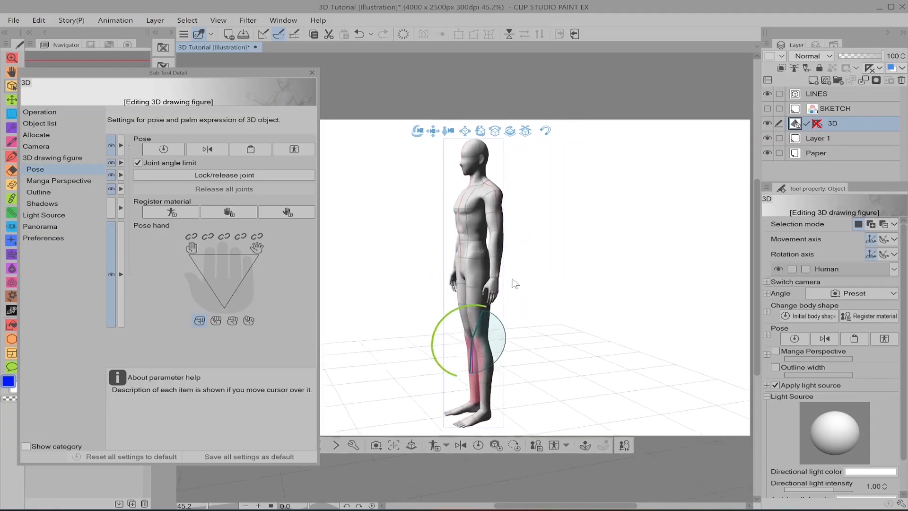
drag(217, 279, 183, 247)
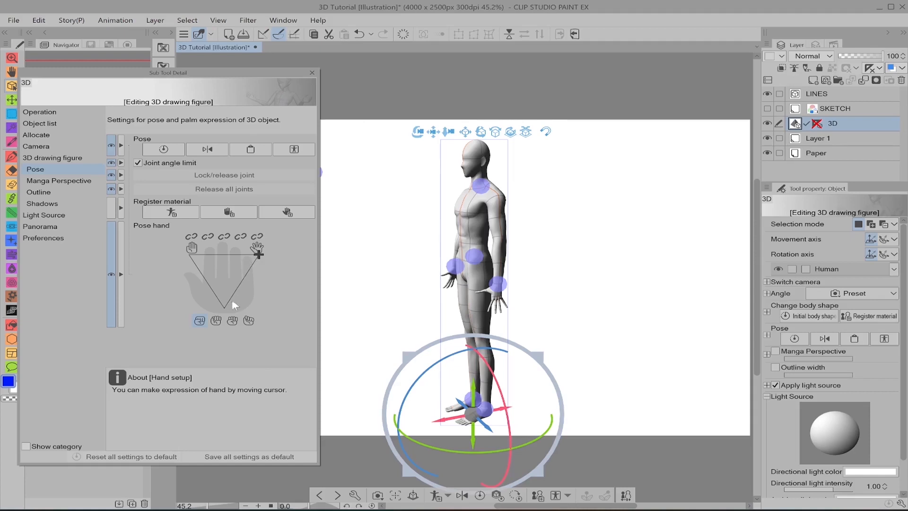
drag(232, 299, 227, 311)
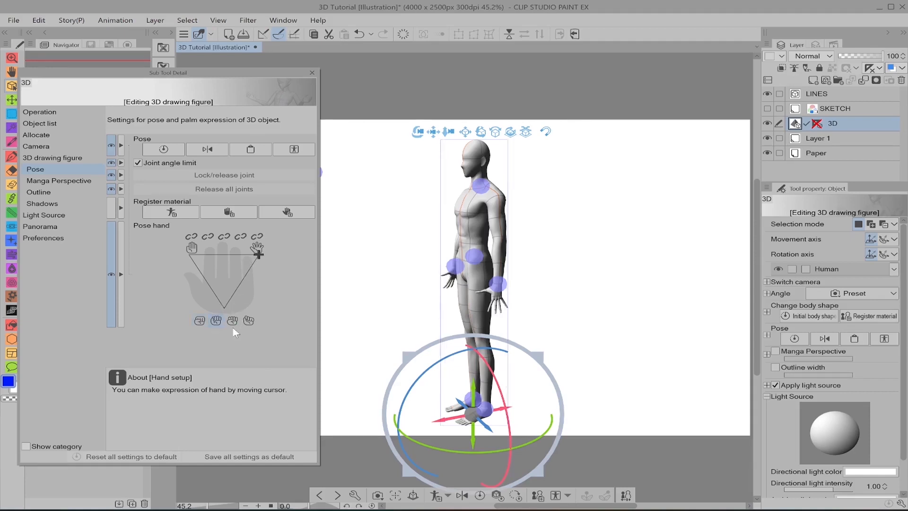
Step: Try the four clenched-hand types on the figure's hands close up, ending on the first type
drag(233, 328, 227, 330)
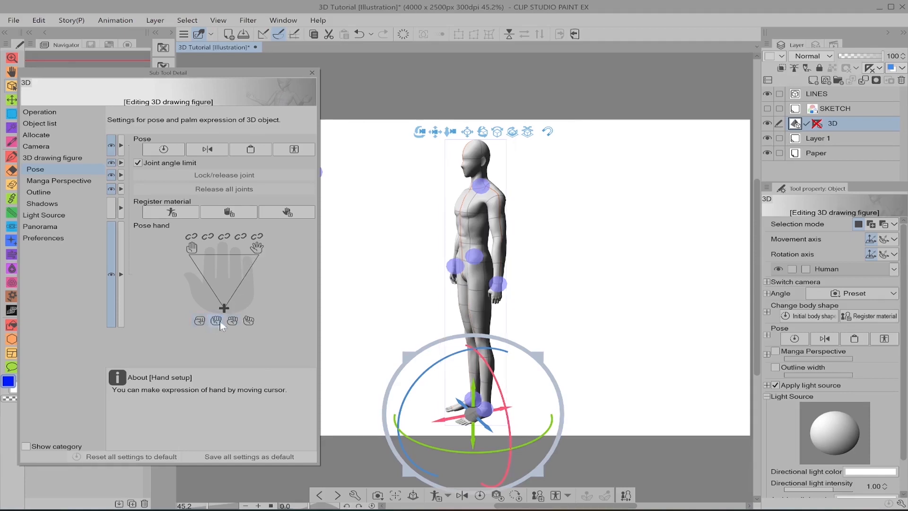
click(231, 321)
click(248, 320)
scroll(560, 360, up, 5)
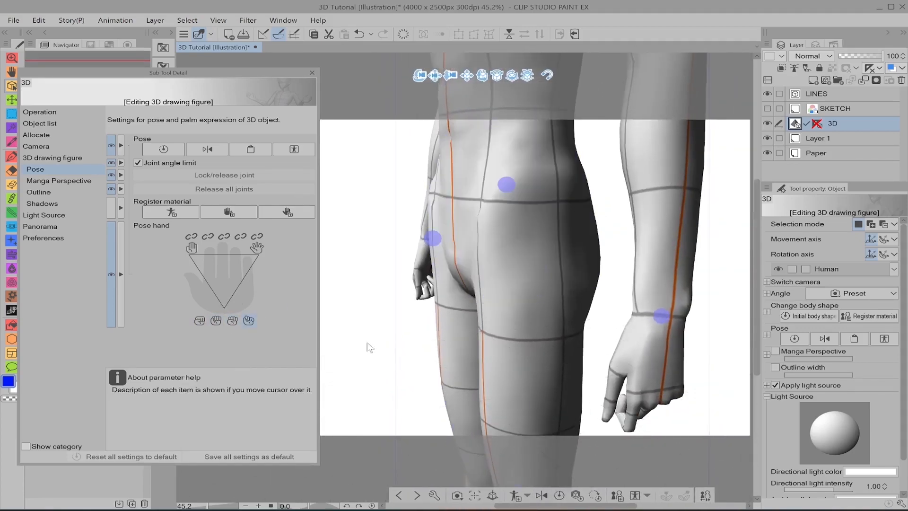
drag(404, 346, 509, 342)
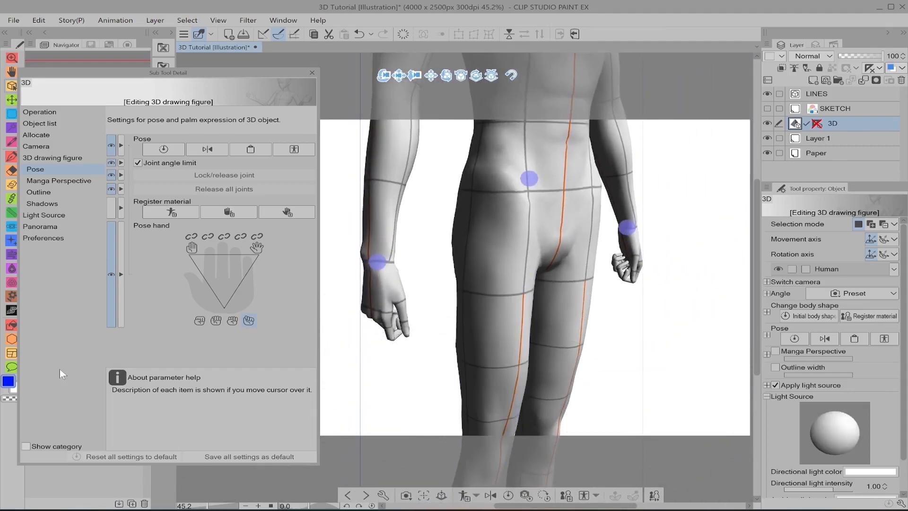
click(233, 321)
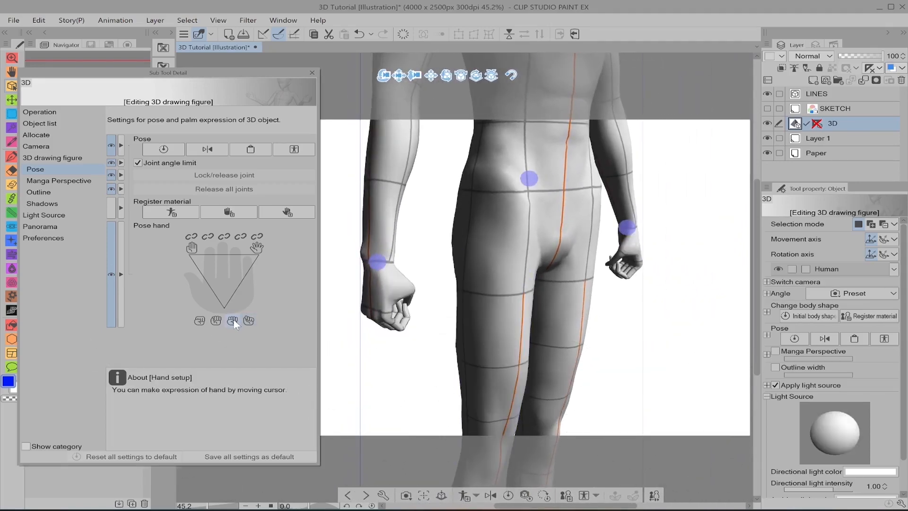
click(215, 320)
click(202, 319)
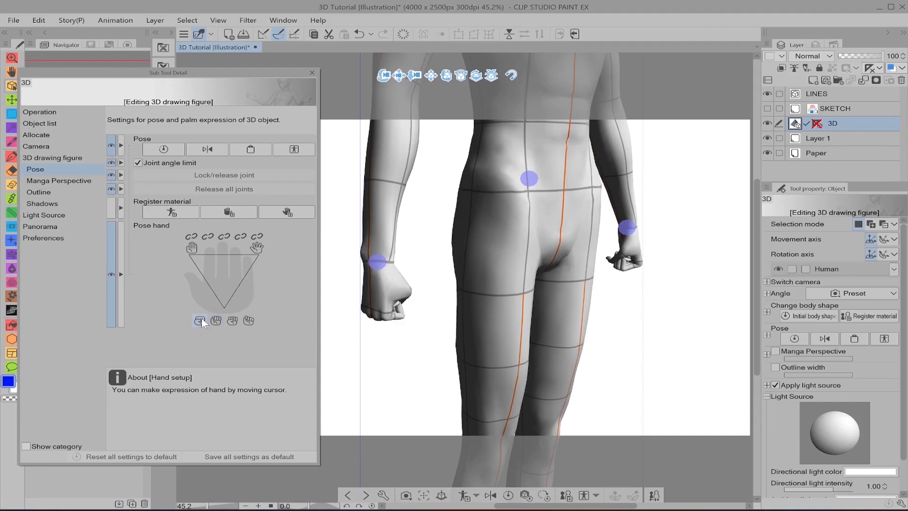
Step: Open the hands, then bend the index finger and the thumb separately while the other fingers are locked
click(240, 264)
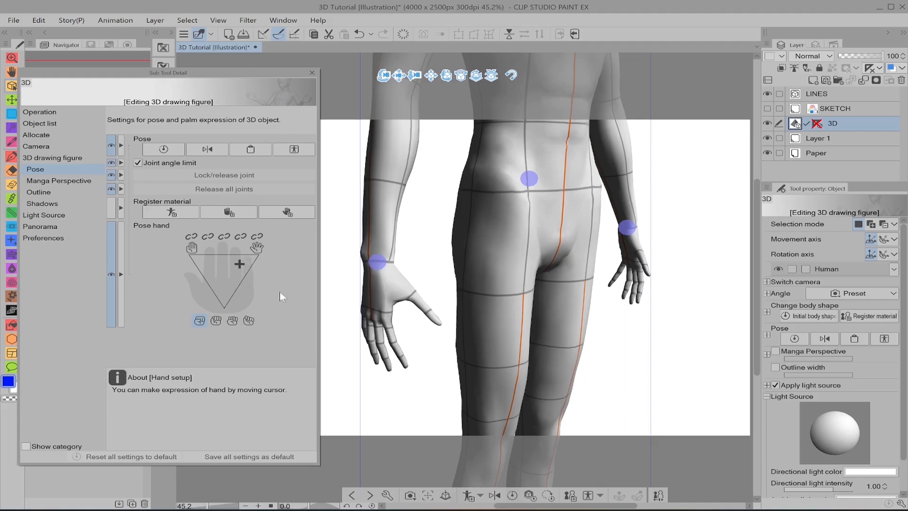
click(258, 237)
click(241, 236)
click(224, 236)
mouse_move(233, 265)
mouse_down()
mouse_move(203, 263)
mouse_move(248, 256)
mouse_up()
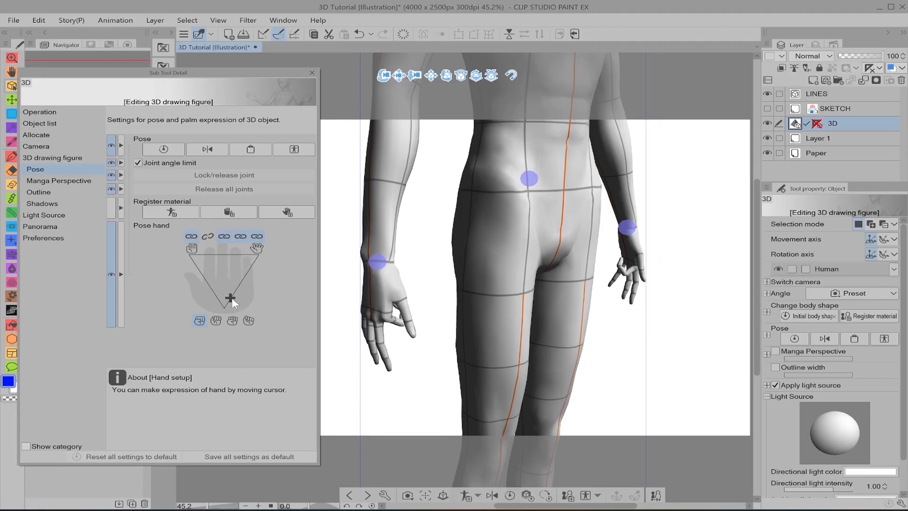
drag(231, 300, 218, 284)
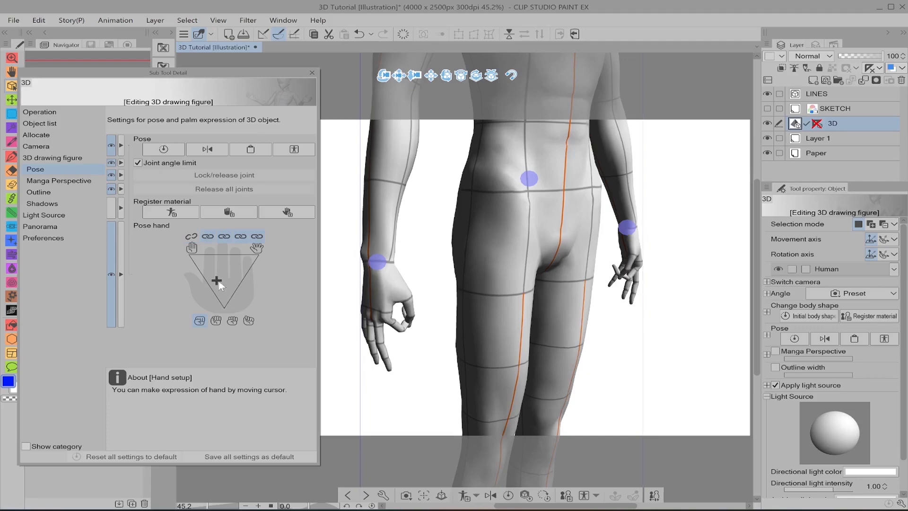
Step: Rotate the thumb joints of the figure's right hand one by one to extend the thumb outward
drag(704, 333, 679, 324)
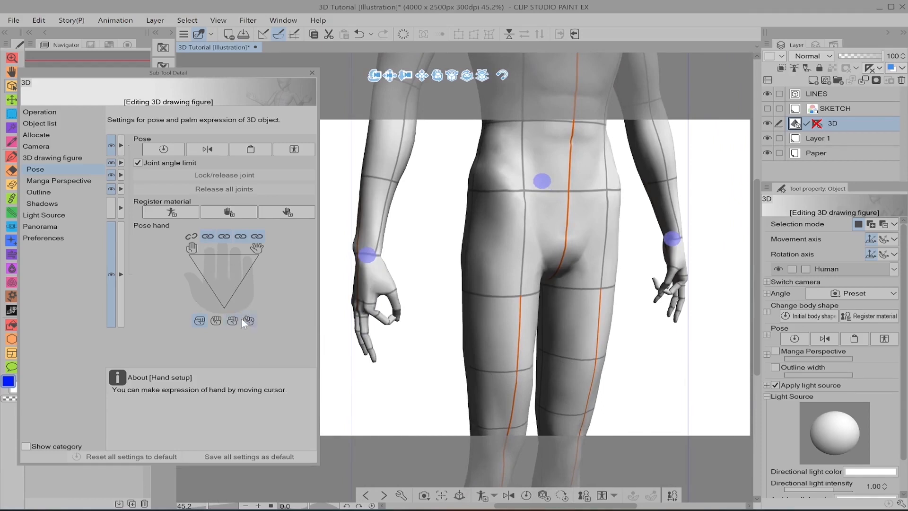
click(390, 287)
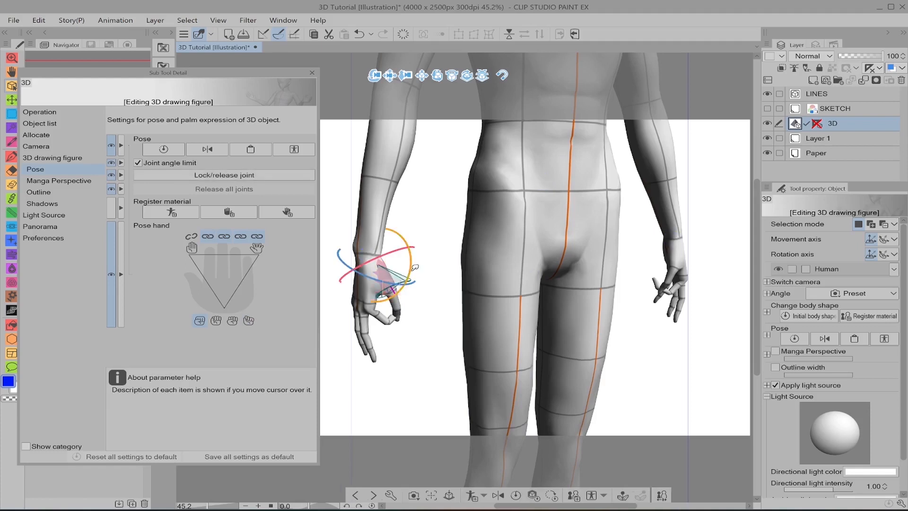
click(403, 301)
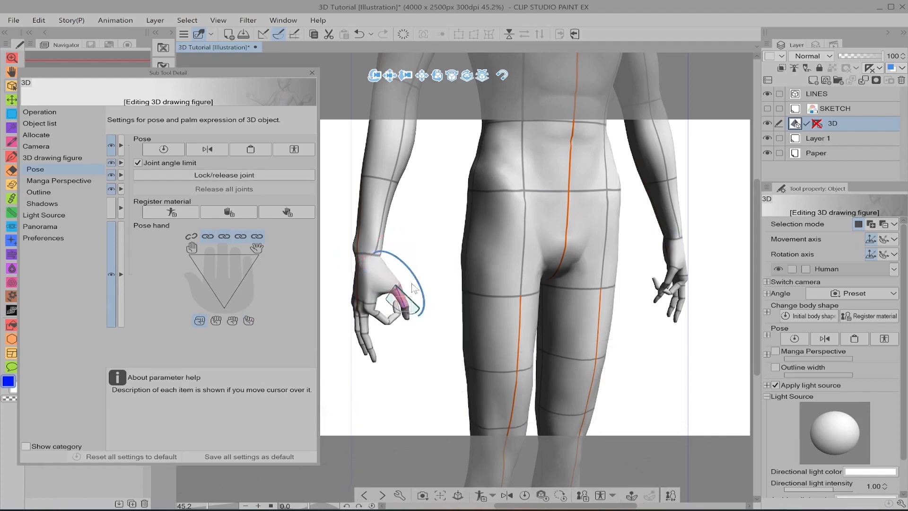
drag(428, 289, 435, 310)
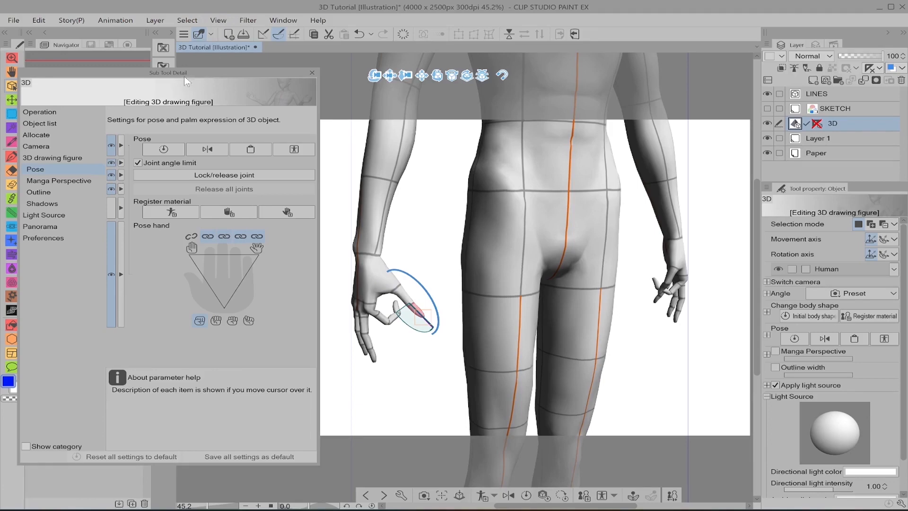
Step: Move the Sub Tool Detail window away from the figure and select the figure's right hand
drag(184, 77, 826, 85)
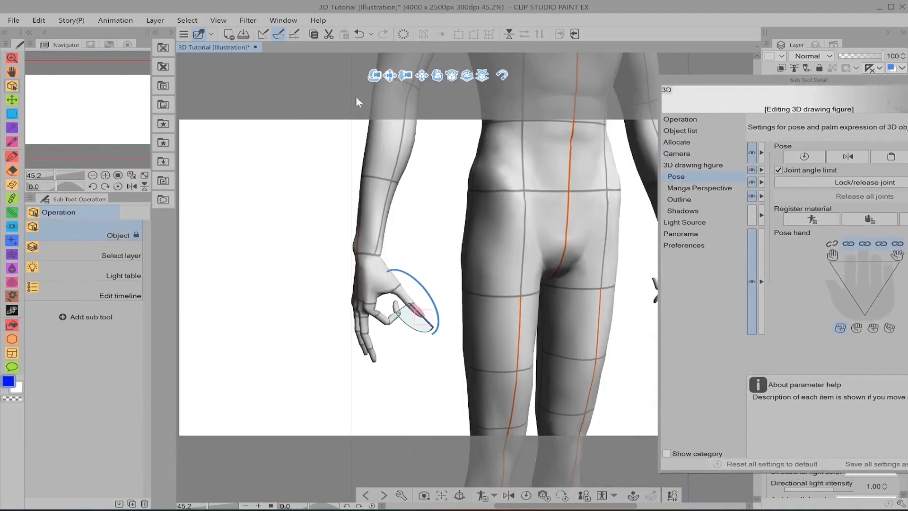
middle_drag(420, 215, 294, 213)
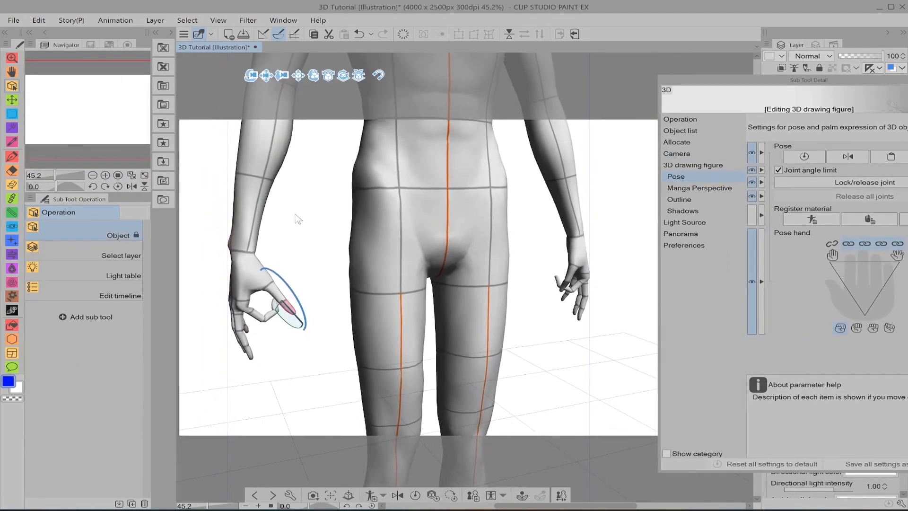
click(347, 254)
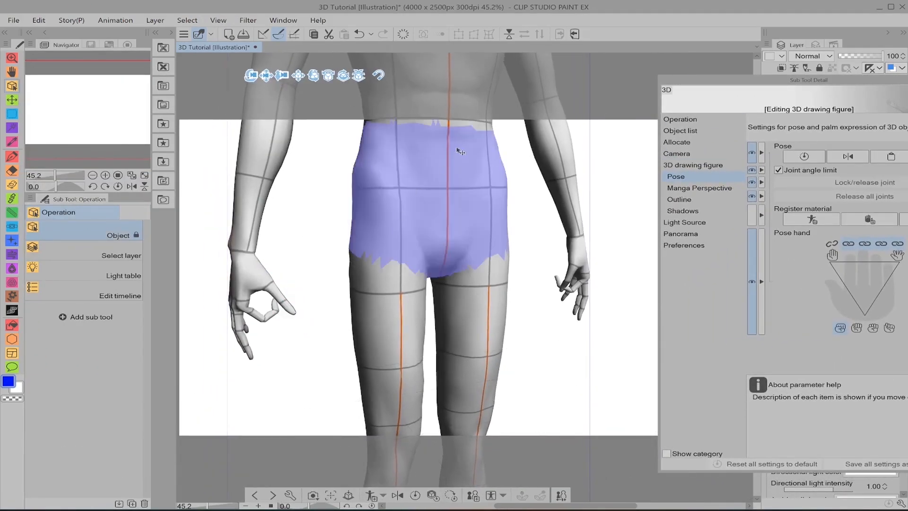
click(259, 280)
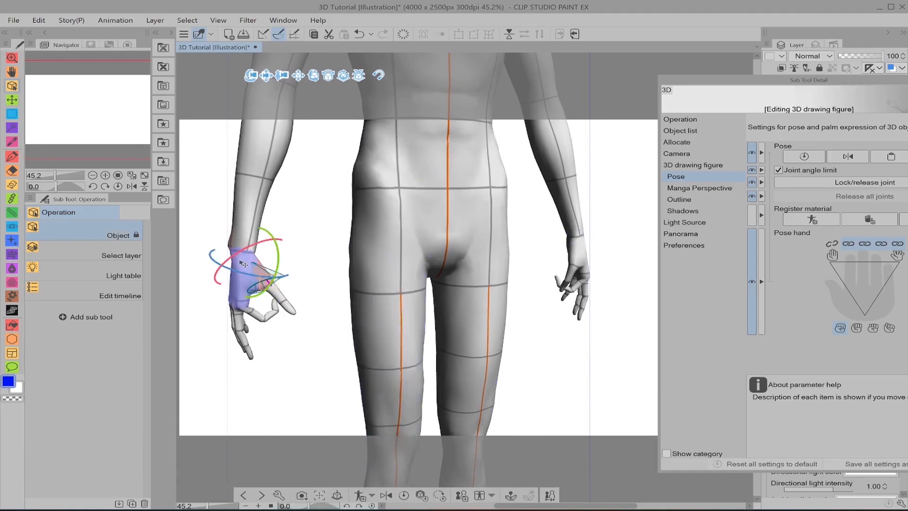
click(324, 244)
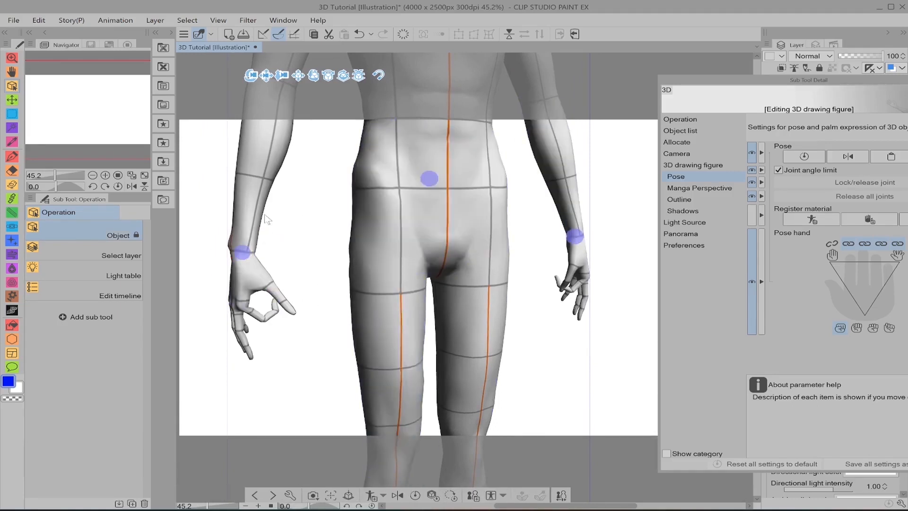
click(246, 284)
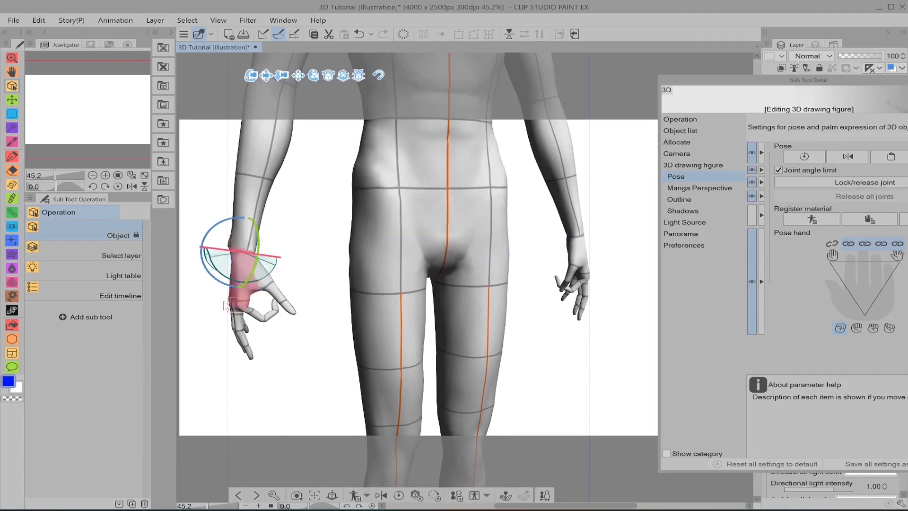
Step: Show the Natural hand poses under Poses and Hand in the 3D (MINE) materials
click(163, 143)
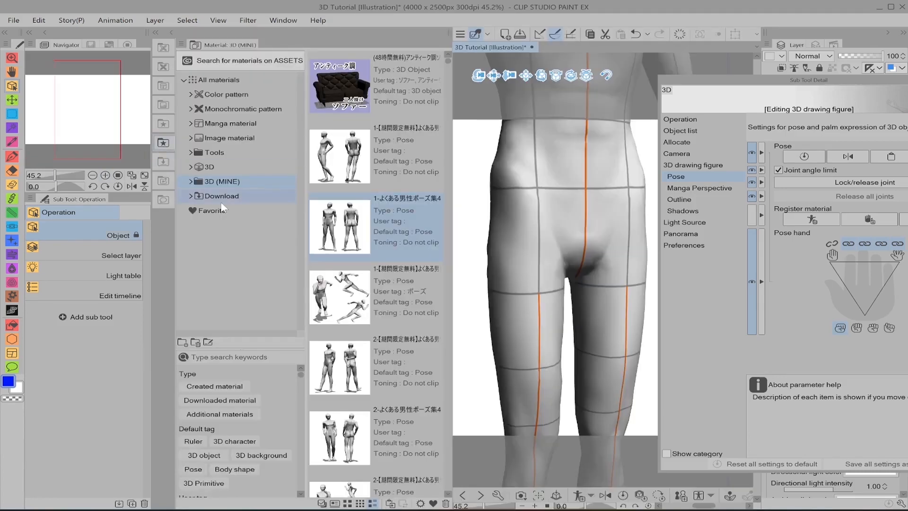
click(190, 182)
click(197, 239)
click(203, 269)
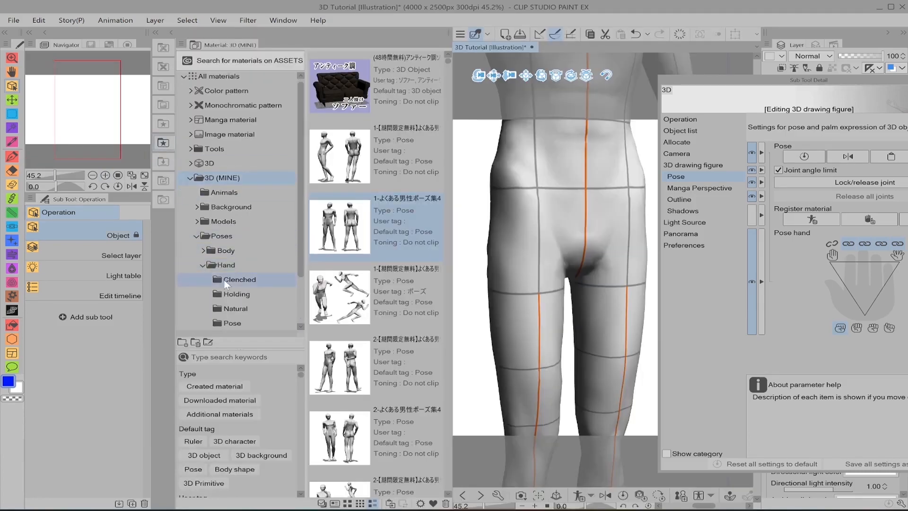
click(259, 310)
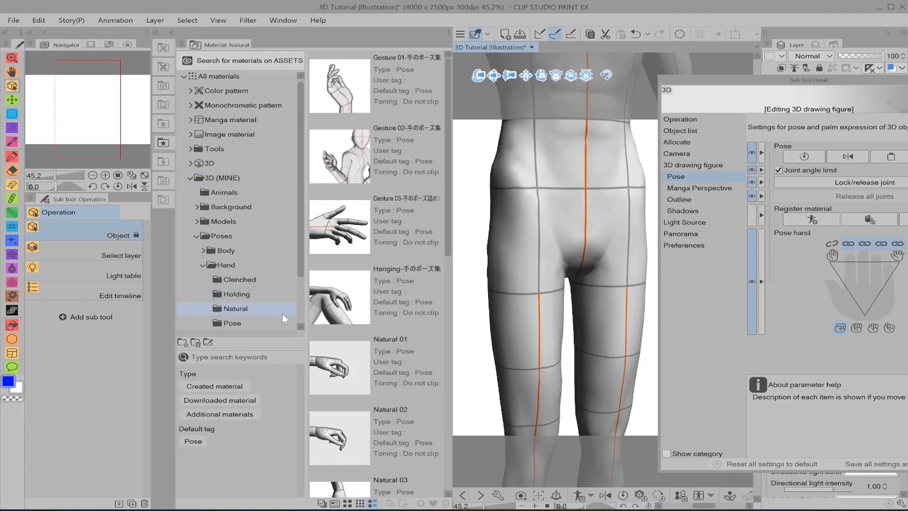
Step: Close the Sub Tool Detail window and apply the Natural 01 pose material to the selected right hand
drag(340, 367, 595, 194)
drag(859, 80, 574, 92)
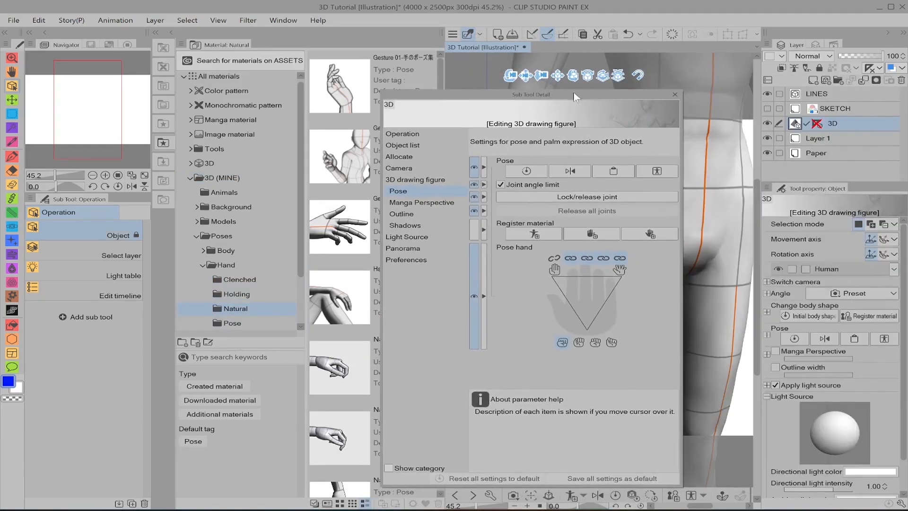
click(672, 94)
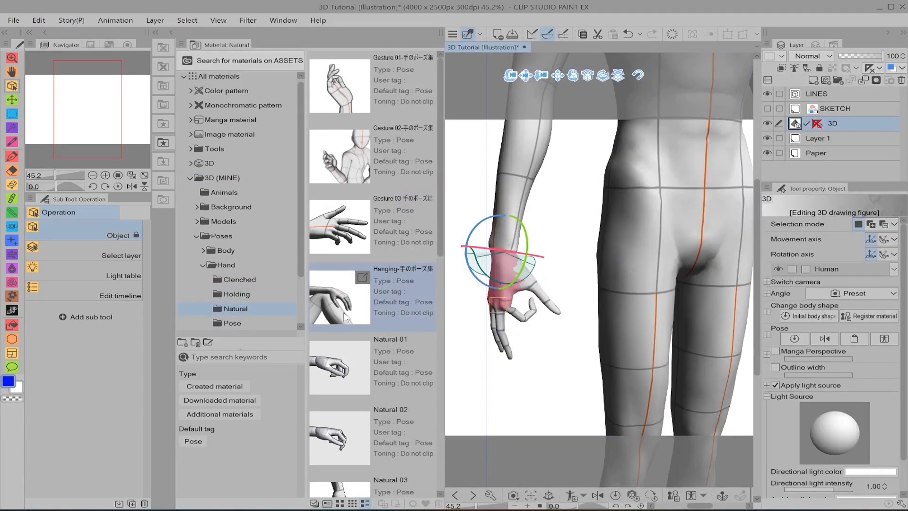
drag(332, 372, 511, 279)
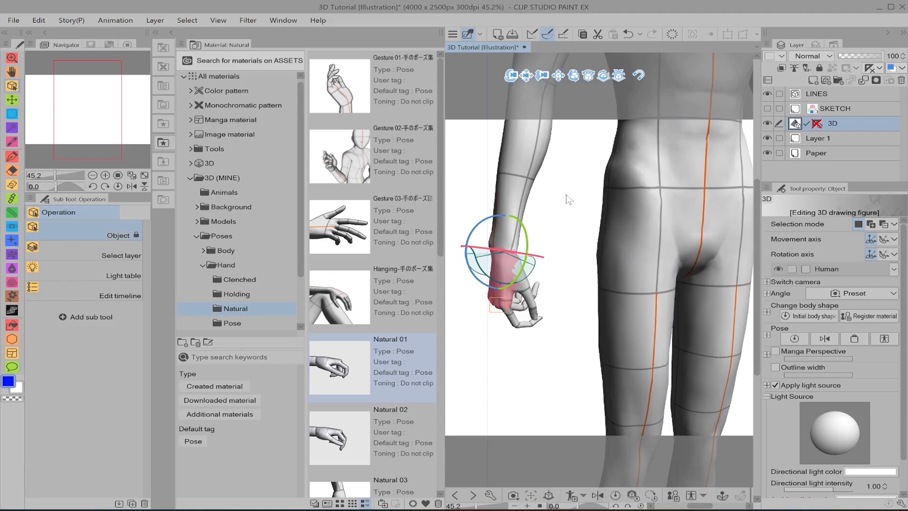
Step: Clear the hand part selection and apply the Gesture 02 pose material to the figure's right hand
mouse_move(568, 200)
mouse_down()
mouse_move(455, 199)
mouse_move(414, 191)
mouse_move(471, 192)
mouse_move(388, 176)
mouse_move(556, 187)
mouse_up()
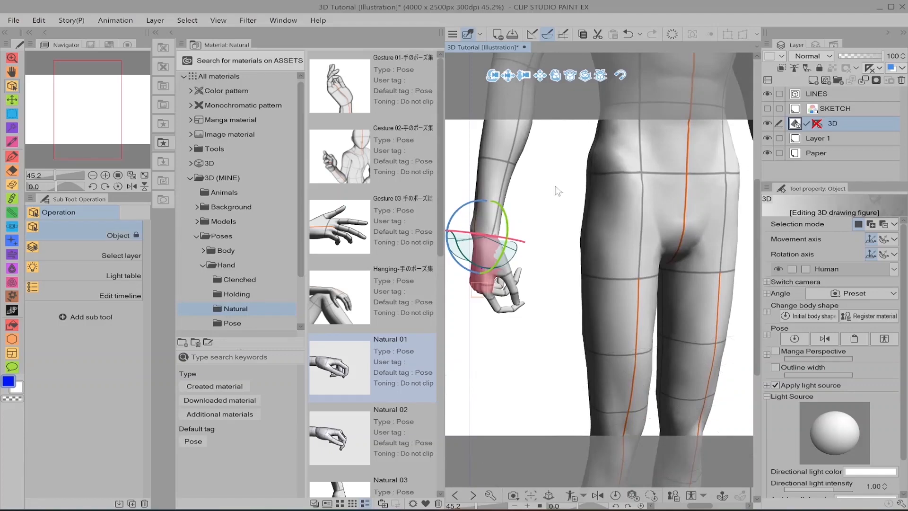
click(666, 205)
click(505, 219)
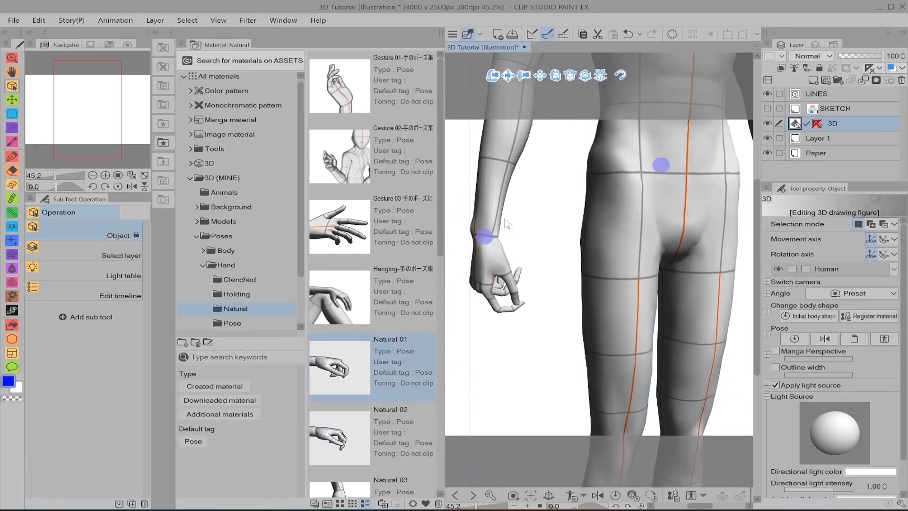
drag(332, 156, 494, 197)
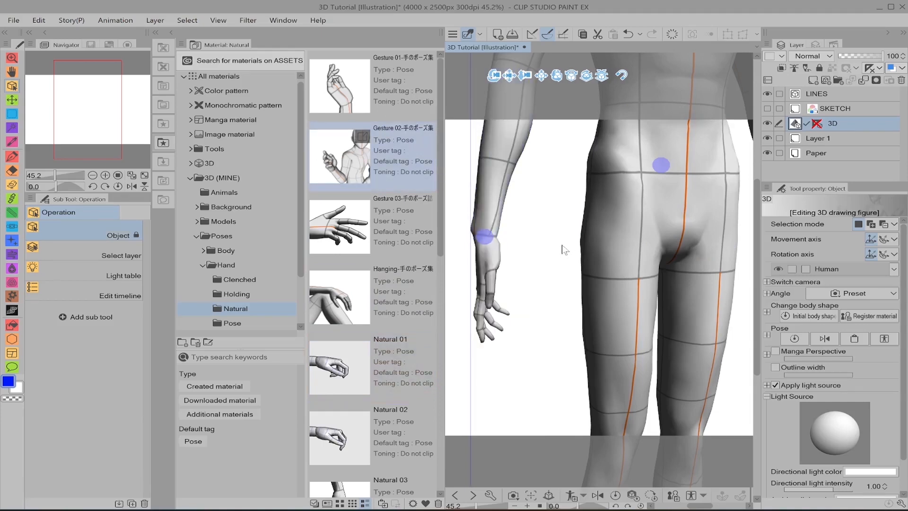
Step: Apply the Gesture 01 pose material to the figure's right hand
drag(563, 250, 573, 213)
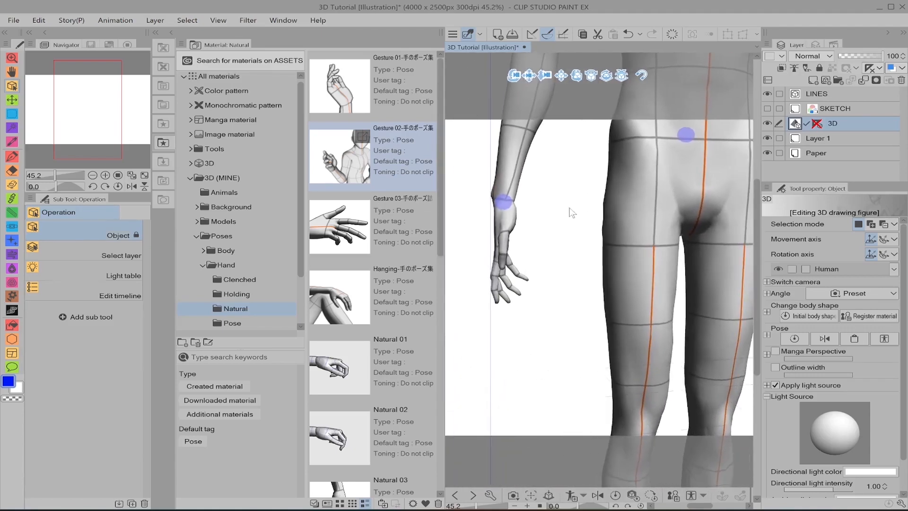
click(500, 221)
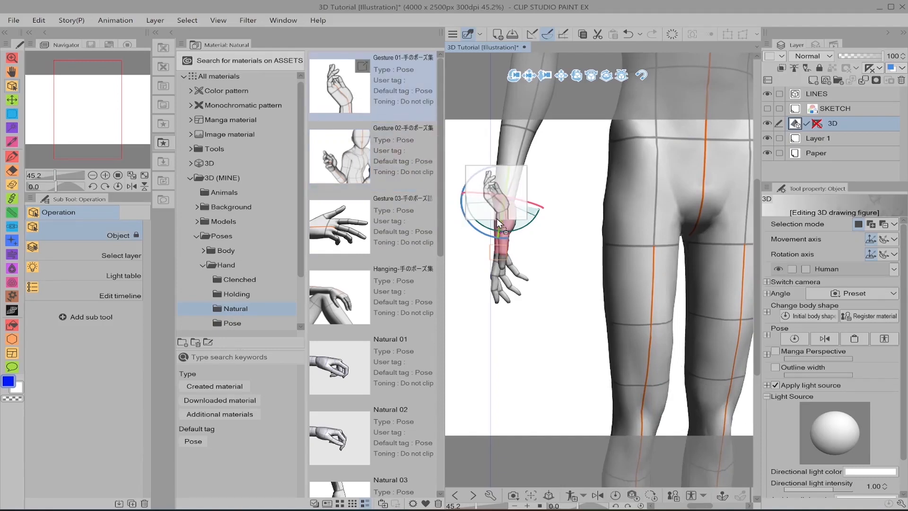
drag(497, 217, 535, 234)
middle_drag(566, 264, 597, 237)
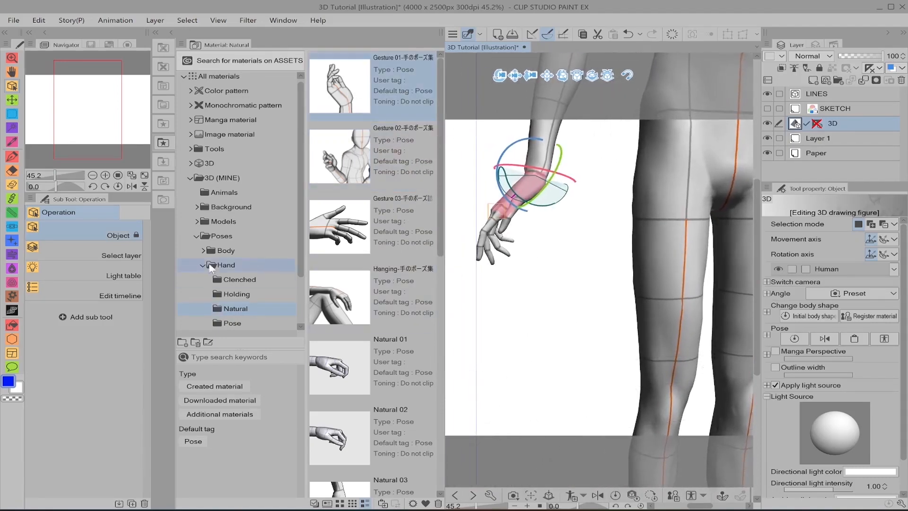
Step: Apply the Clenched 05 pose material from the Clenched hand poses to the figure's right hand
click(251, 282)
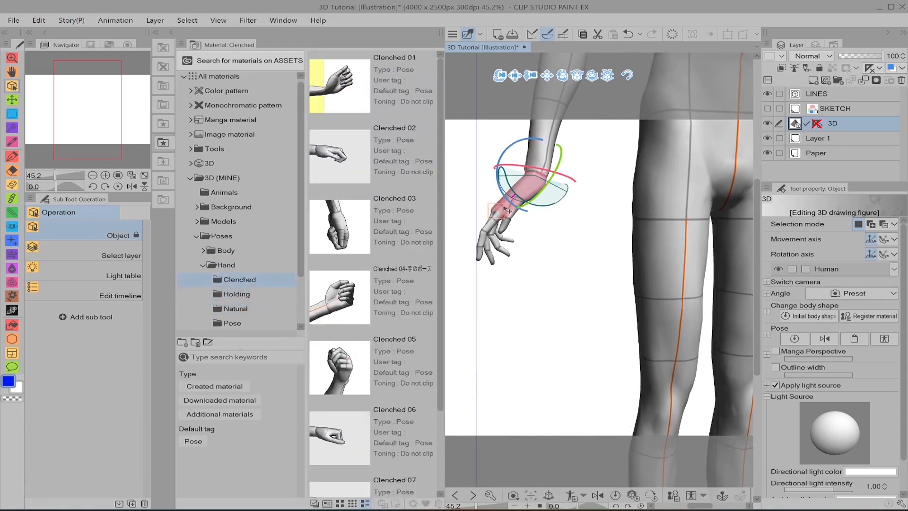
drag(340, 368, 522, 196)
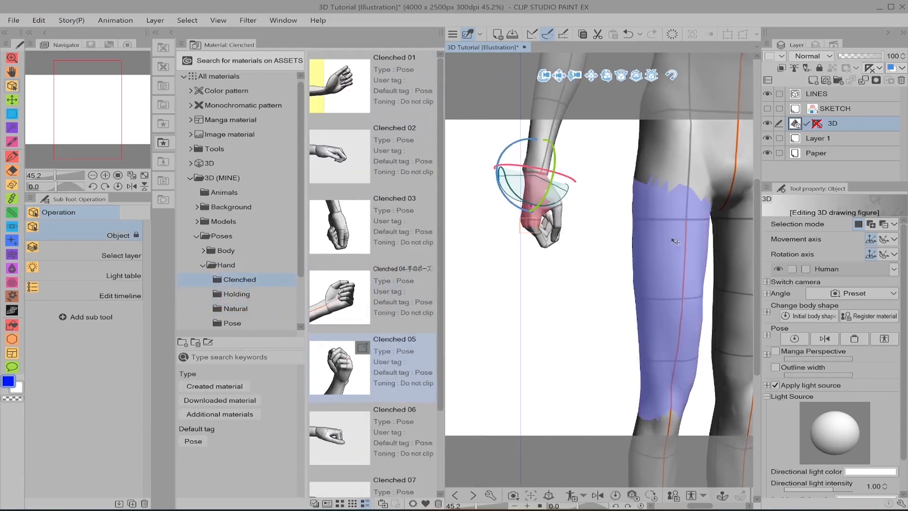
middle_drag(603, 291, 520, 282)
click(603, 255)
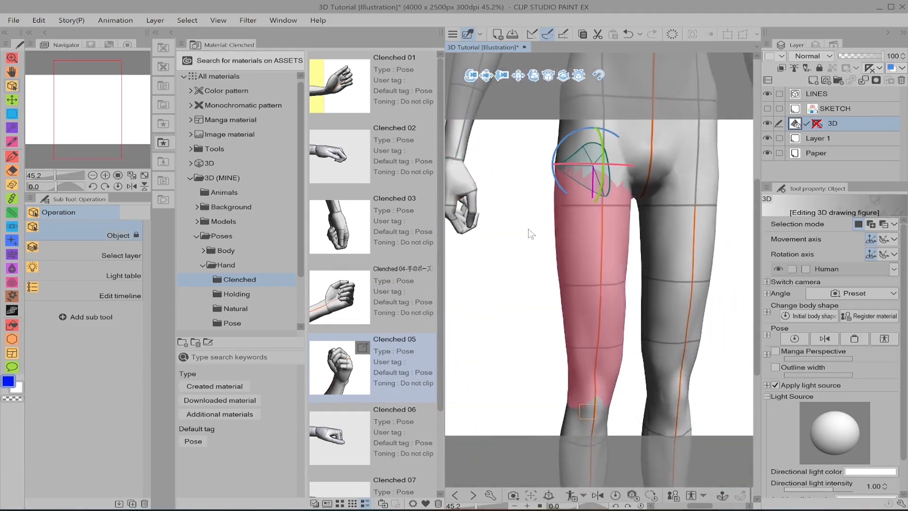
Step: Clear the body part selection and apply the Beverage - Bottle pose from the Holding hand poses to the figure's hands
scroll(603, 255, down, 3)
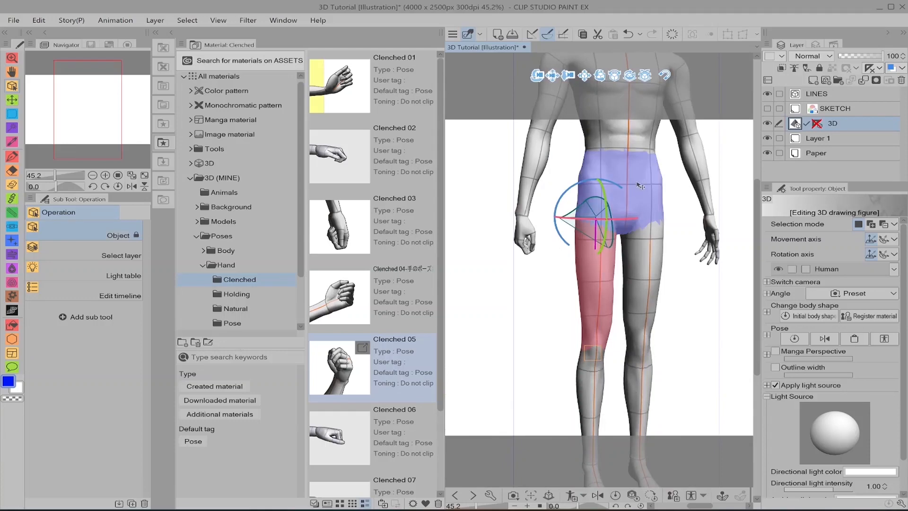
click(641, 186)
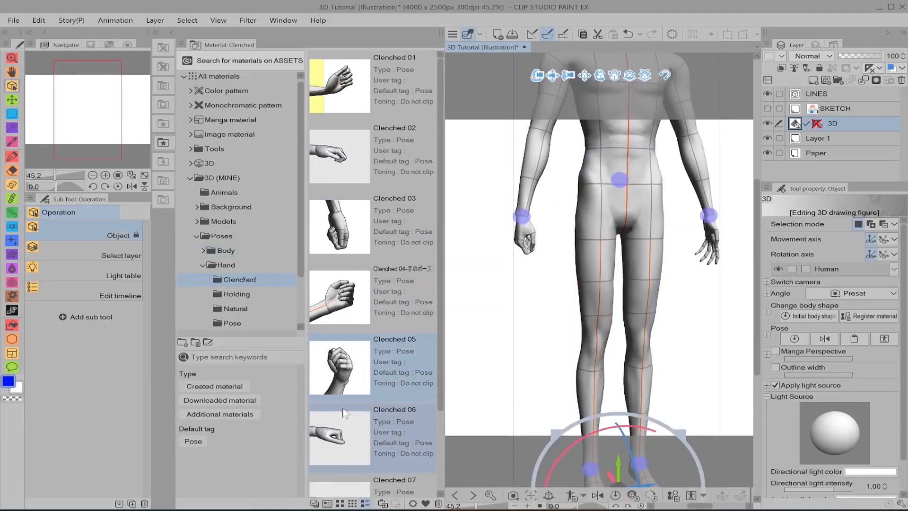
click(274, 294)
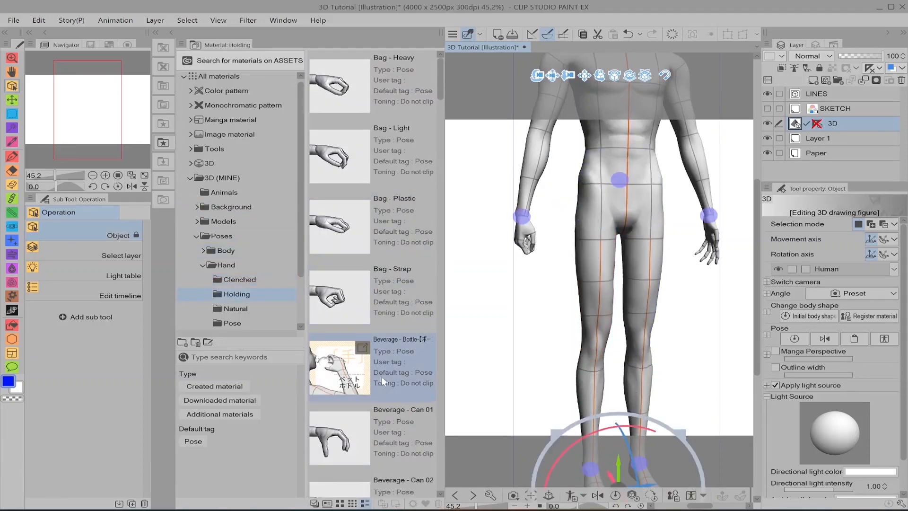
drag(381, 377, 533, 229)
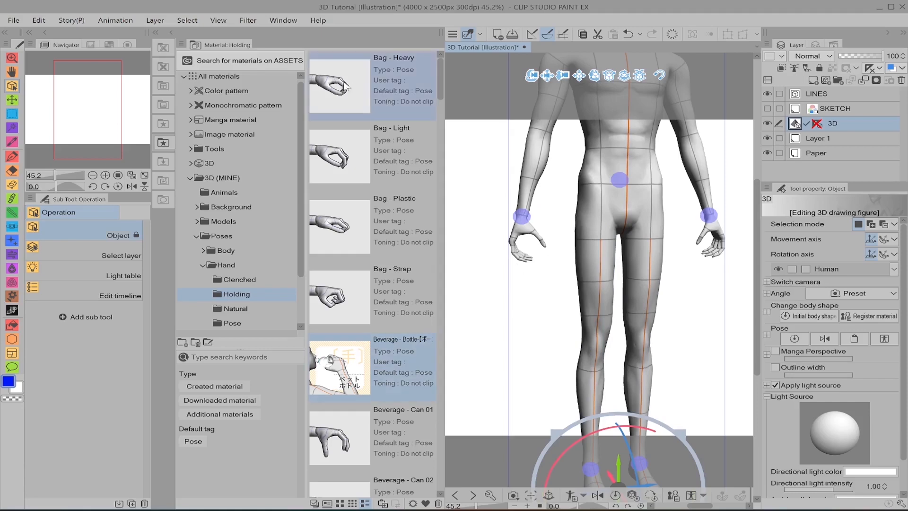
Step: Collapse the Hand, Poses and 3D (MINE) material folders and hide the Material palette
click(202, 265)
click(197, 237)
click(191, 181)
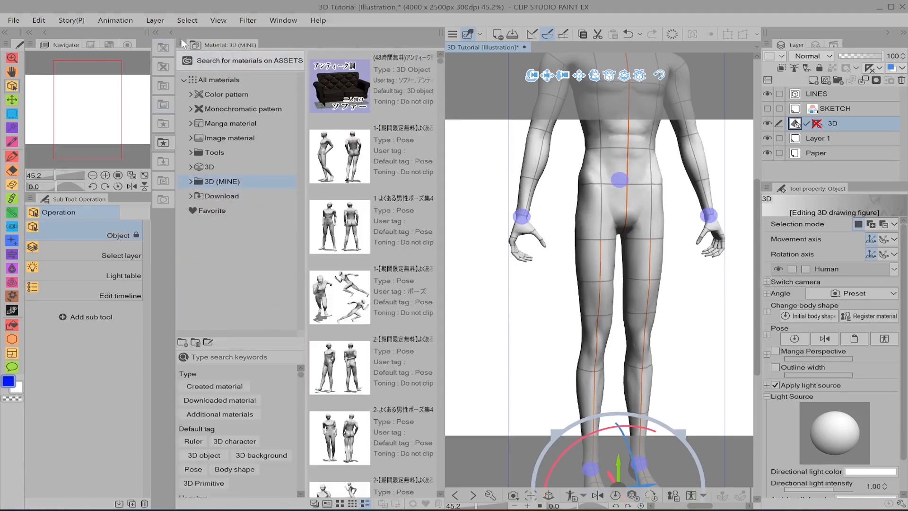
click(171, 33)
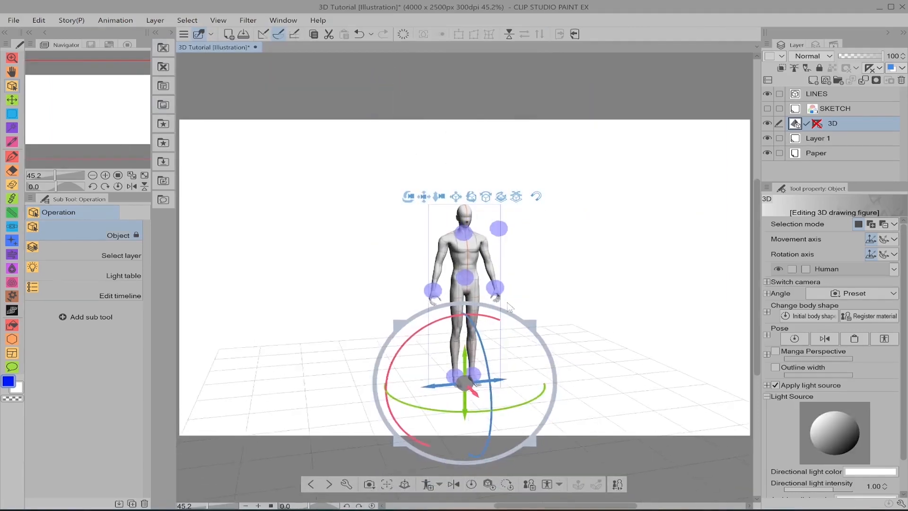
Step: Turn the figure's head in different directions using its floating face direction control point, and undo the last move
drag(509, 305, 530, 316)
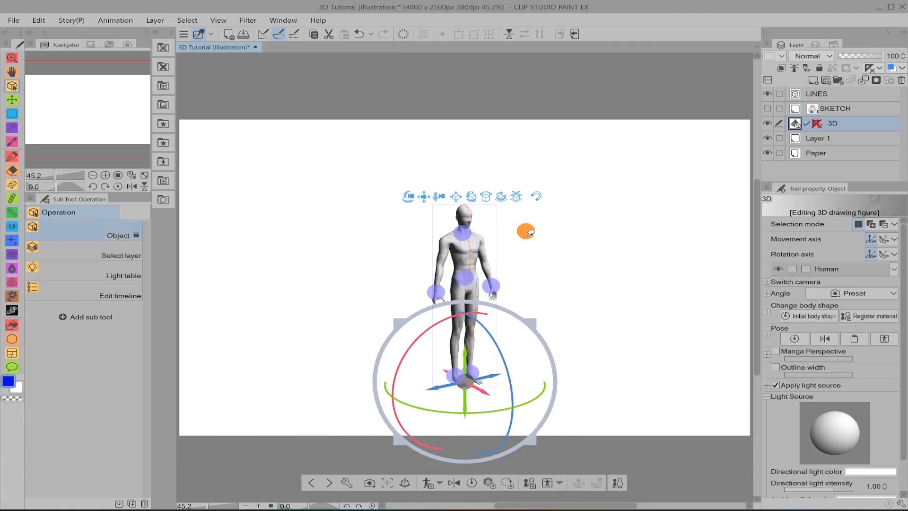
mouse_move(533, 228)
mouse_down()
mouse_move(643, 146)
mouse_move(616, 210)
mouse_move(440, 197)
mouse_move(360, 217)
mouse_move(381, 221)
mouse_up()
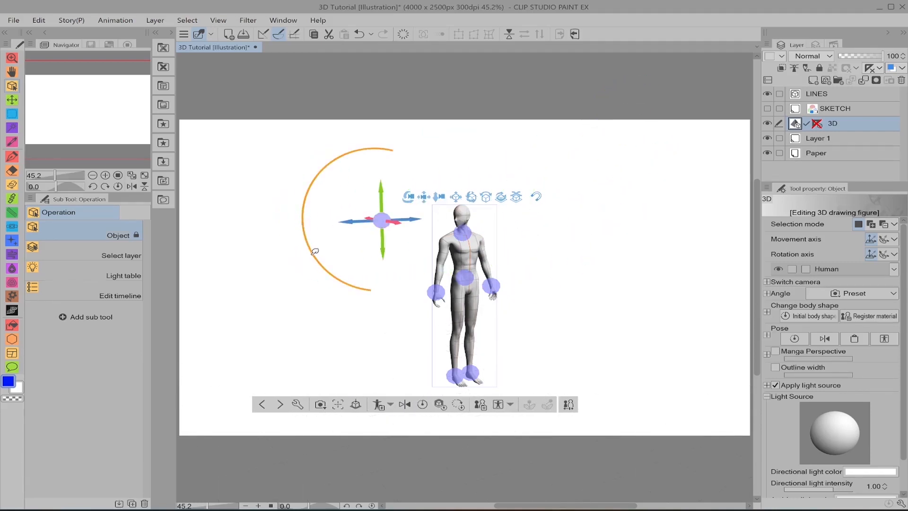
drag(315, 252, 333, 273)
mouse_move(331, 229)
mouse_down()
mouse_move(339, 201)
mouse_move(363, 256)
mouse_move(382, 241)
mouse_move(544, 197)
mouse_move(544, 283)
mouse_move(598, 272)
mouse_move(621, 281)
mouse_up()
key(ctrl+z)
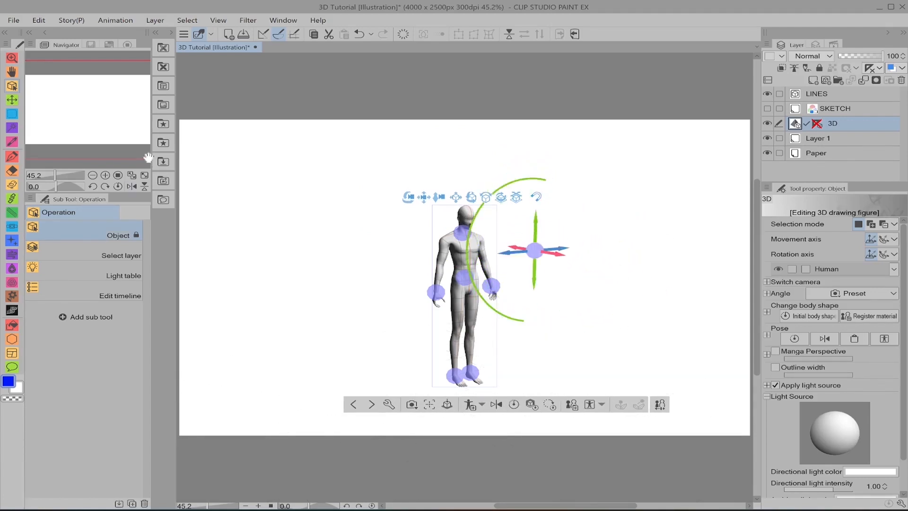
Step: Add the Model - Female body from the Models materials beside the male figure and hide the Material palette
click(163, 162)
scroll(374, 199, down, 10)
drag(379, 234, 503, 306)
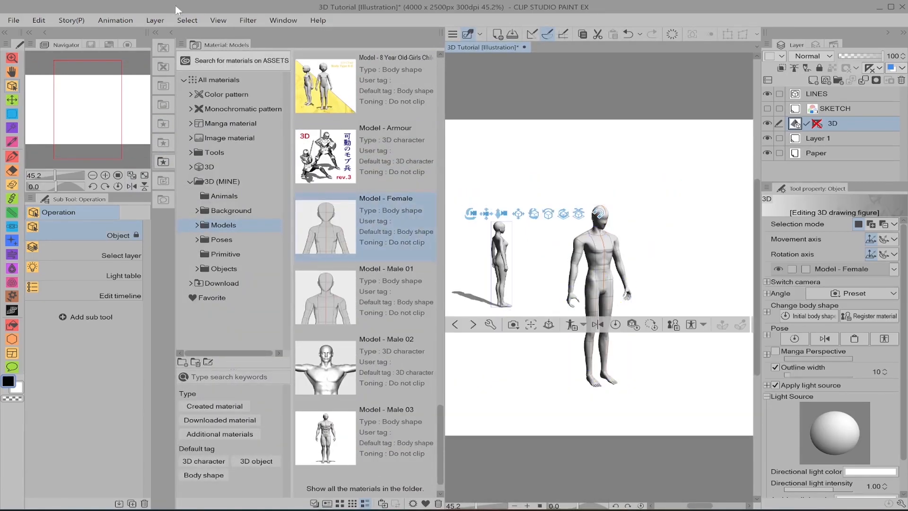
click(174, 32)
Step: Move the female figure in front of the male figure and rotate her to face him
drag(400, 217, 521, 381)
click(516, 378)
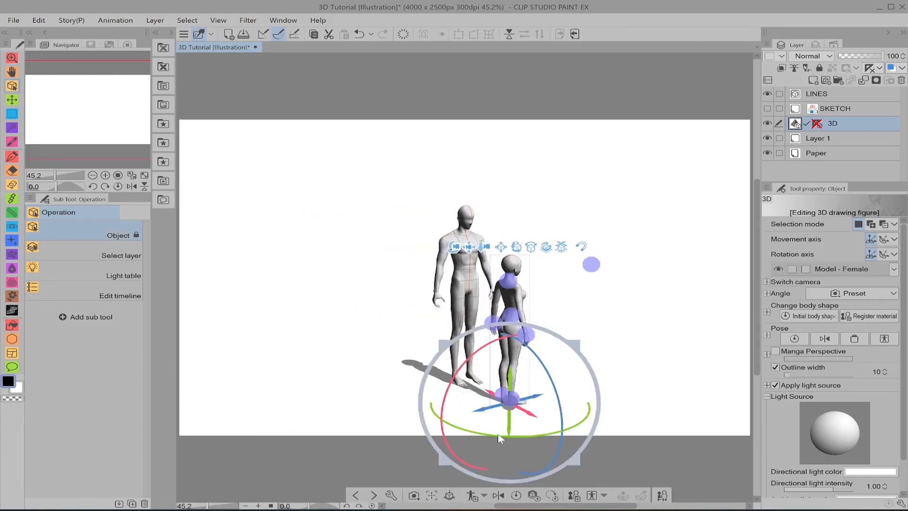
drag(560, 427, 613, 403)
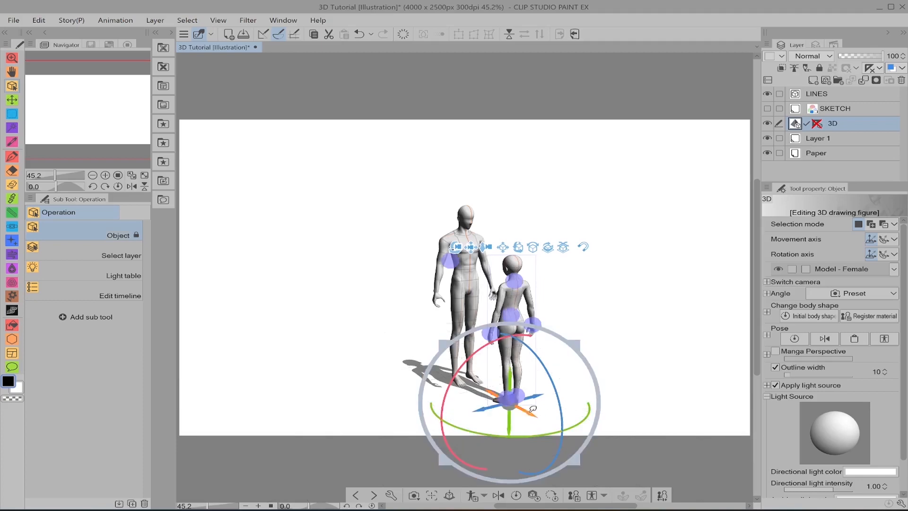
drag(533, 415, 567, 438)
Step: Select the male figure and place his face direction control point so that he looks down at the female figure's head
drag(407, 198, 497, 210)
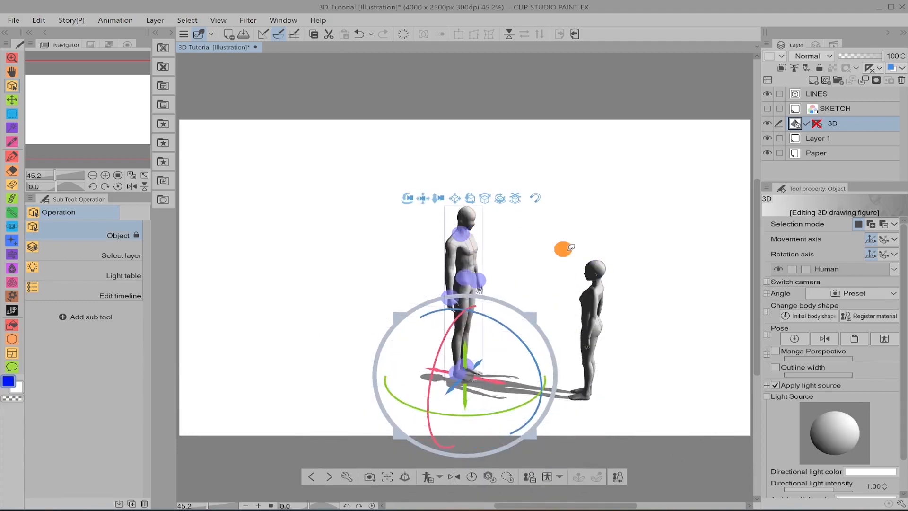
drag(569, 248, 587, 260)
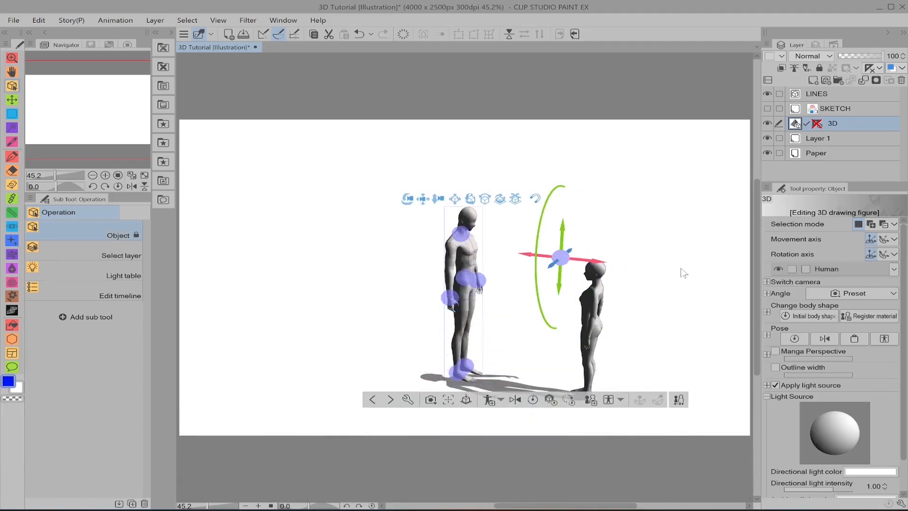
drag(681, 270, 586, 284)
drag(479, 289, 468, 315)
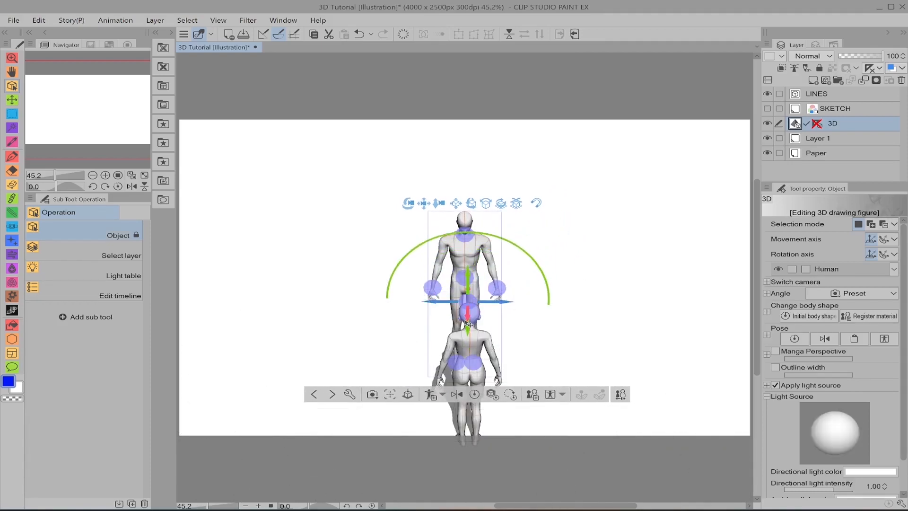
drag(397, 318, 505, 288)
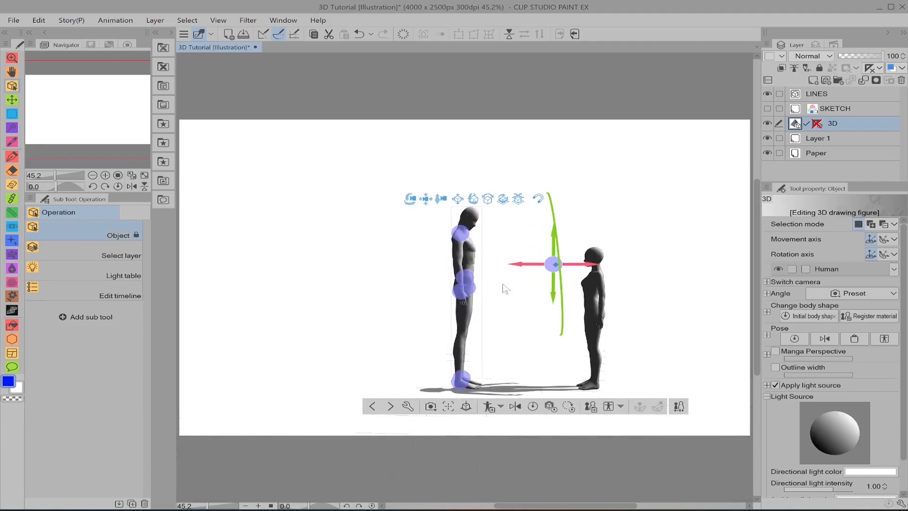
drag(556, 241, 559, 228)
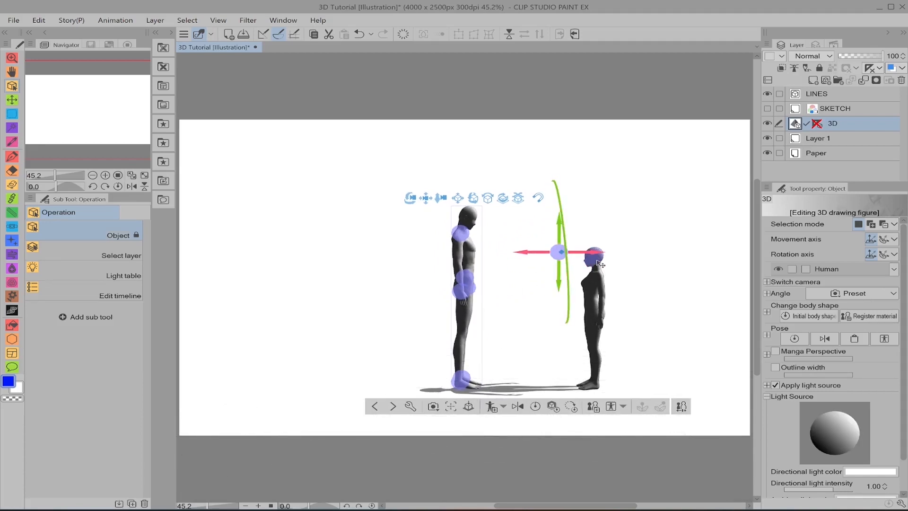
Step: Select the female figure and raise her face direction control point so that she looks up at the male figure's head
click(594, 258)
click(603, 290)
click(602, 288)
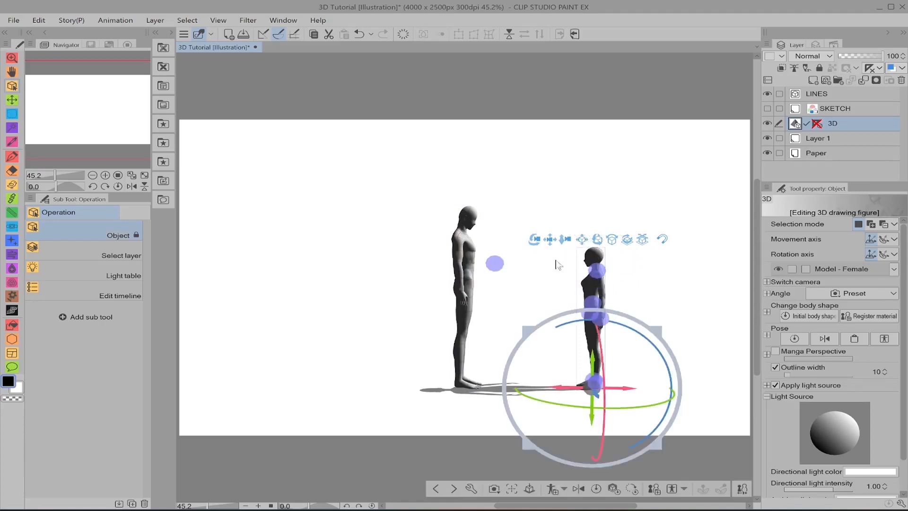
click(500, 263)
drag(498, 239, 494, 201)
drag(534, 227, 572, 238)
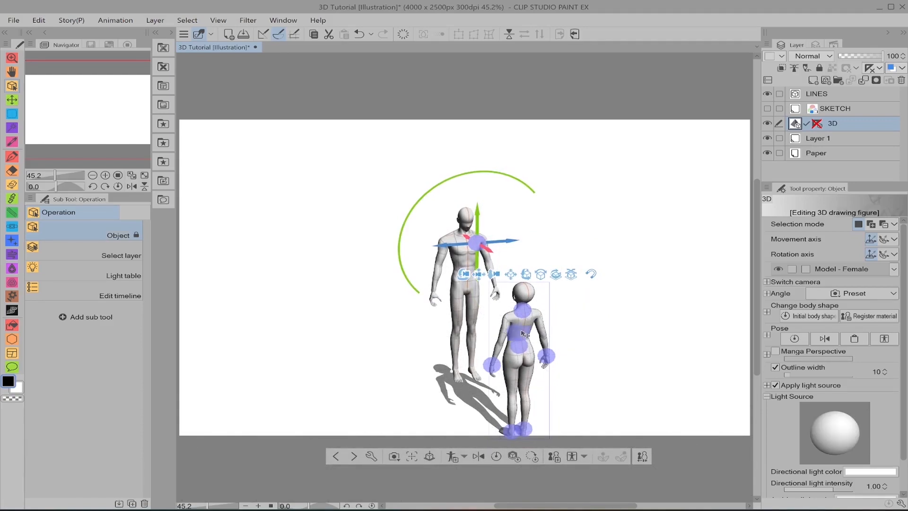
Step: Open the Sub Tool Detail window for the female figure, move it clear of the figures, and delete the male figure
click(520, 331)
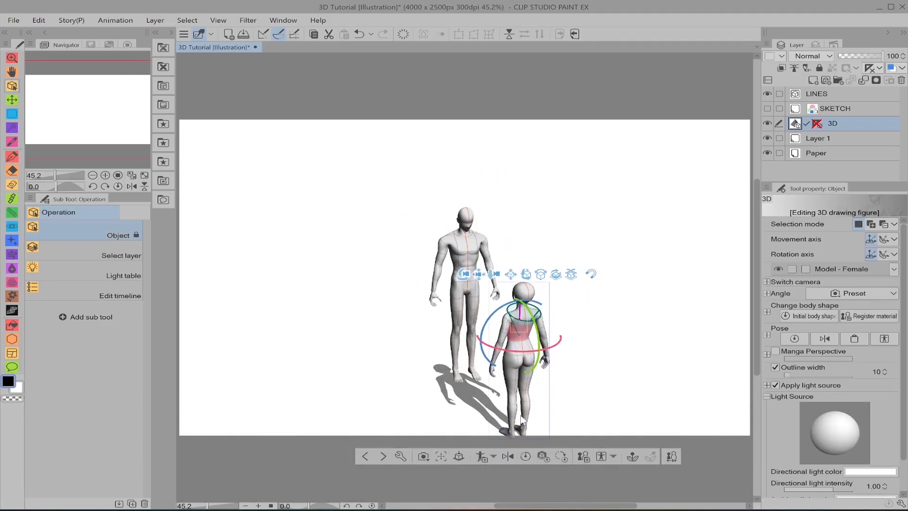
click(673, 457)
drag(532, 90, 193, 89)
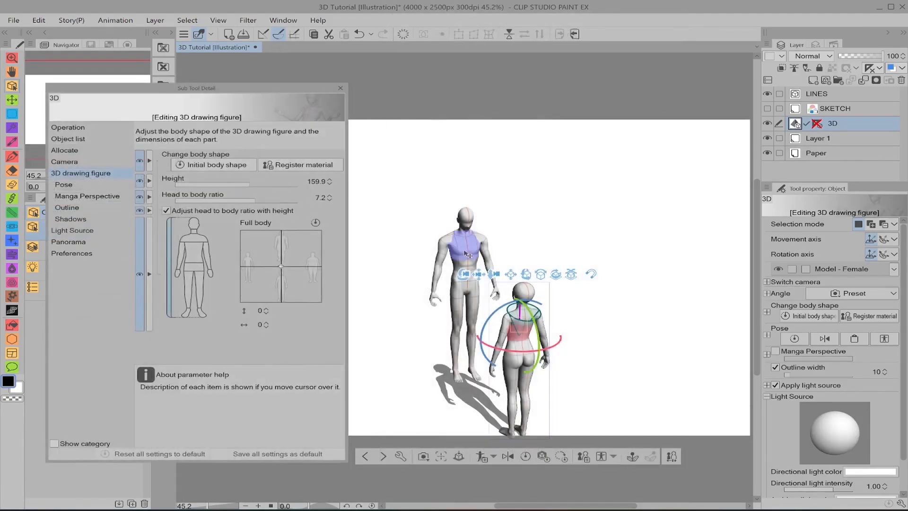
click(468, 255)
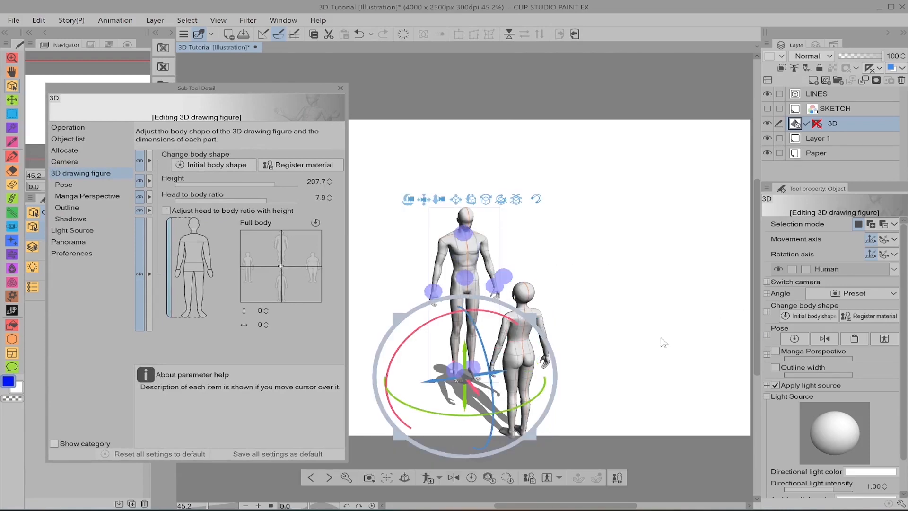
key(Delete)
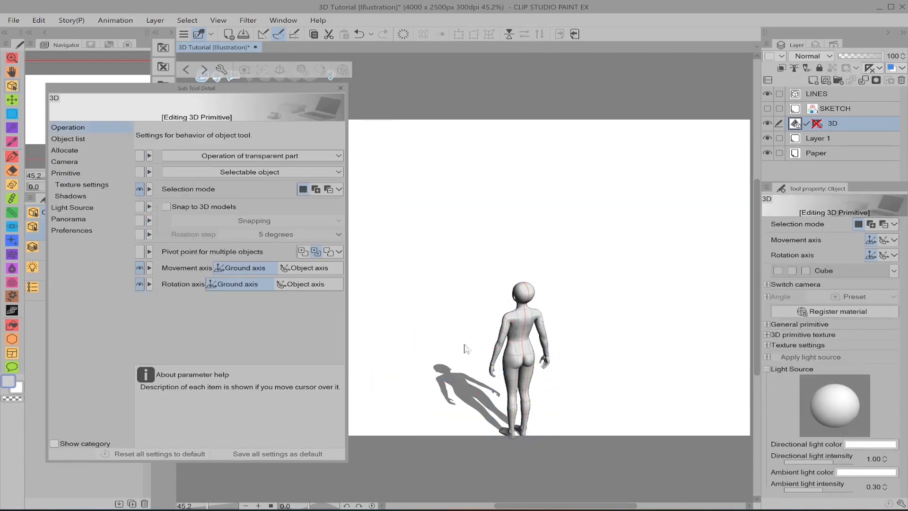
Step: Apply the full-body side-view camera preset to the female figure and reset her pose
click(518, 329)
click(420, 495)
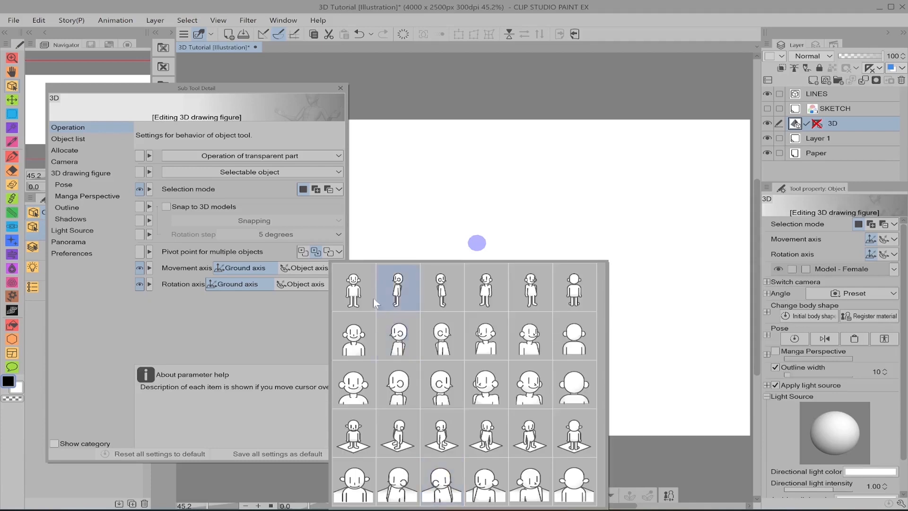
click(399, 291)
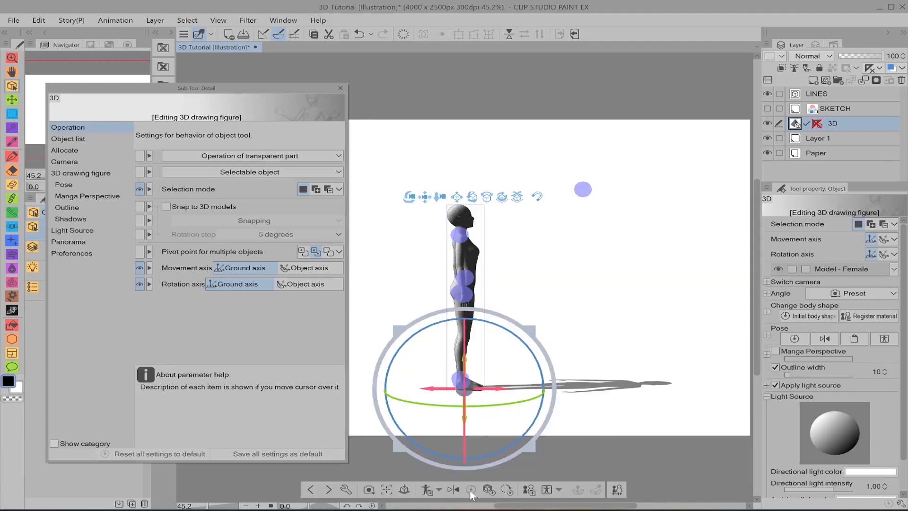
click(472, 491)
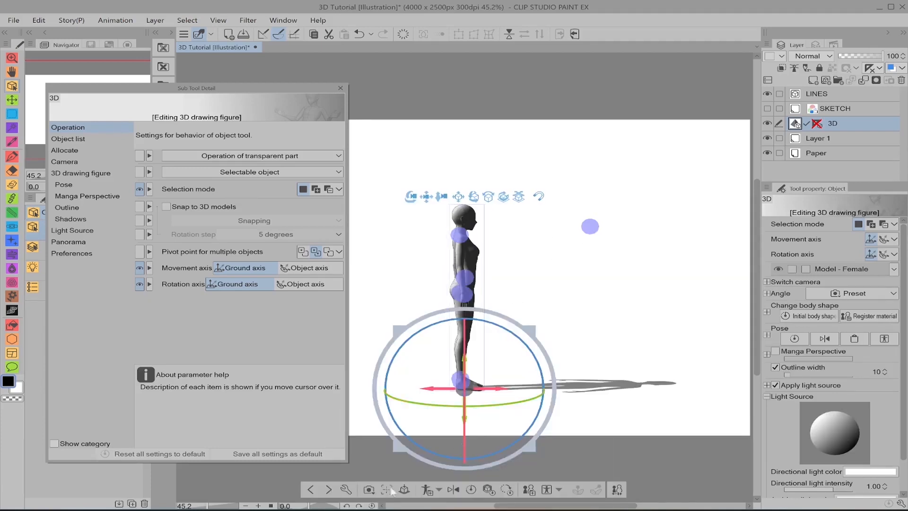
click(369, 490)
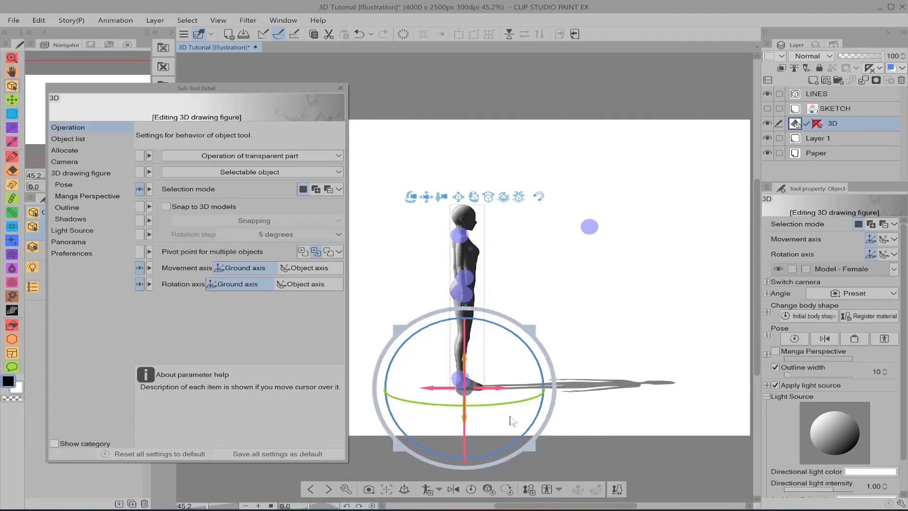
Step: Rotate the female figure to face the front and direct the light source onto her front
drag(486, 404, 211, 350)
click(861, 452)
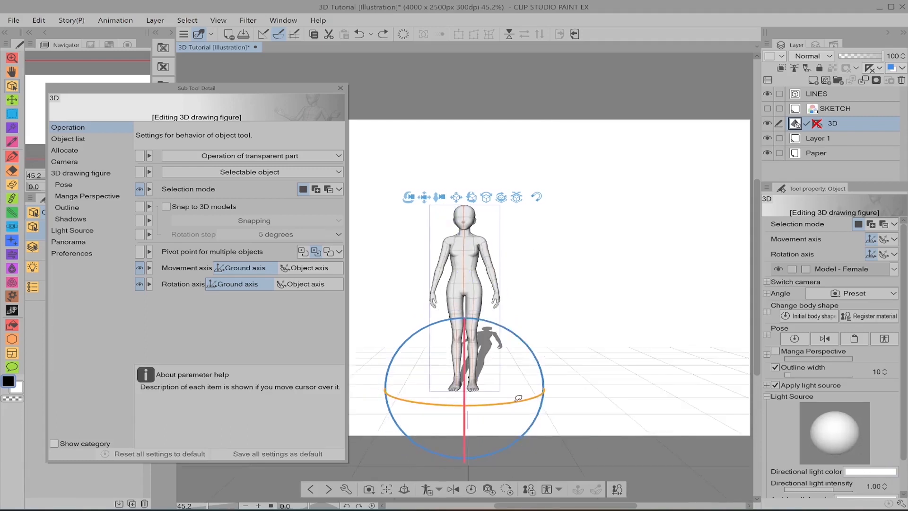
Step: Show the 3D drawing figure body shape settings for the female figure, keeping her whole body in view
scroll(550, 233, up, 3)
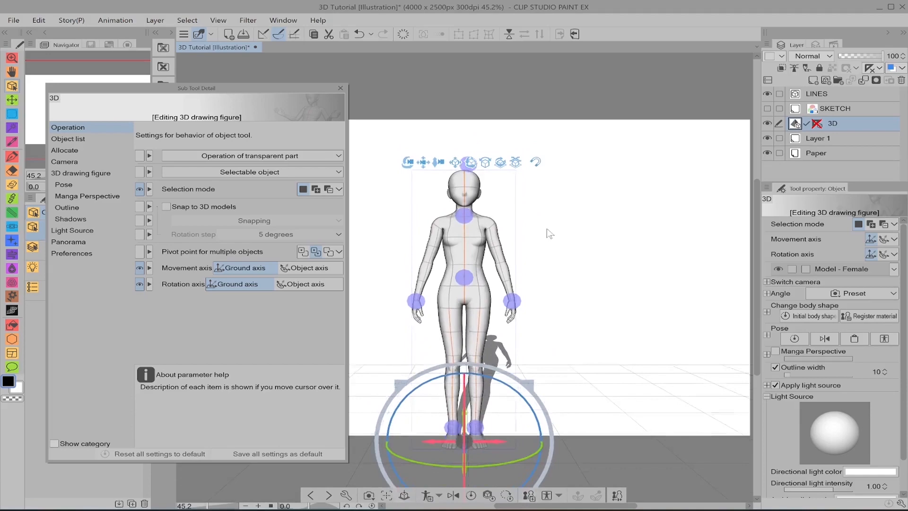
scroll(549, 234, down, 1)
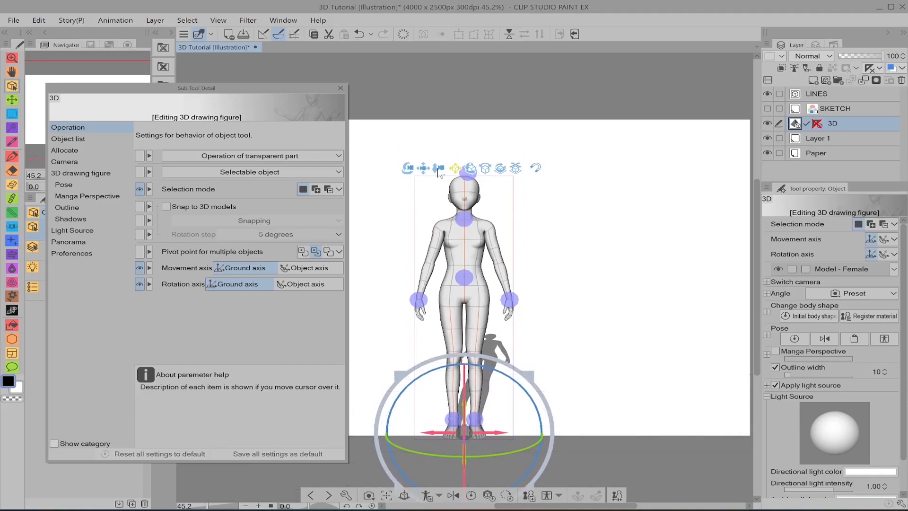
middle_drag(567, 216, 614, 187)
drag(660, 184, 663, 207)
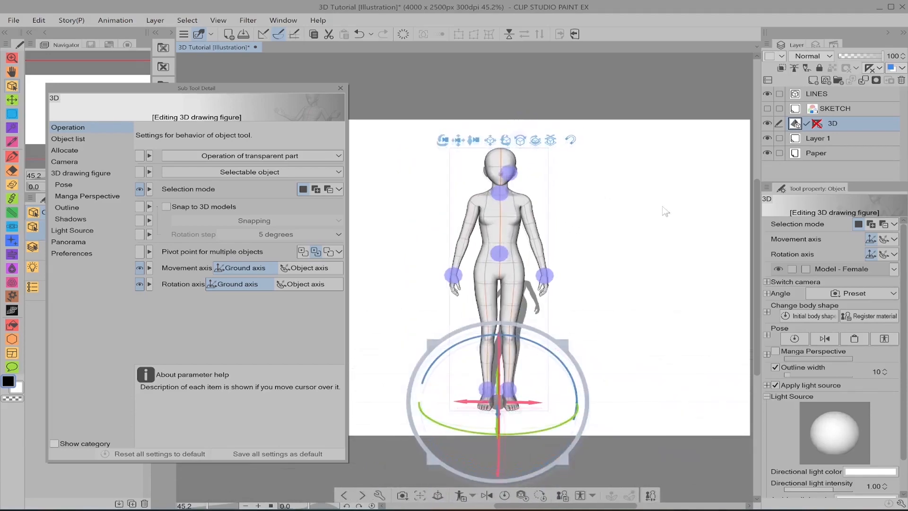
click(92, 177)
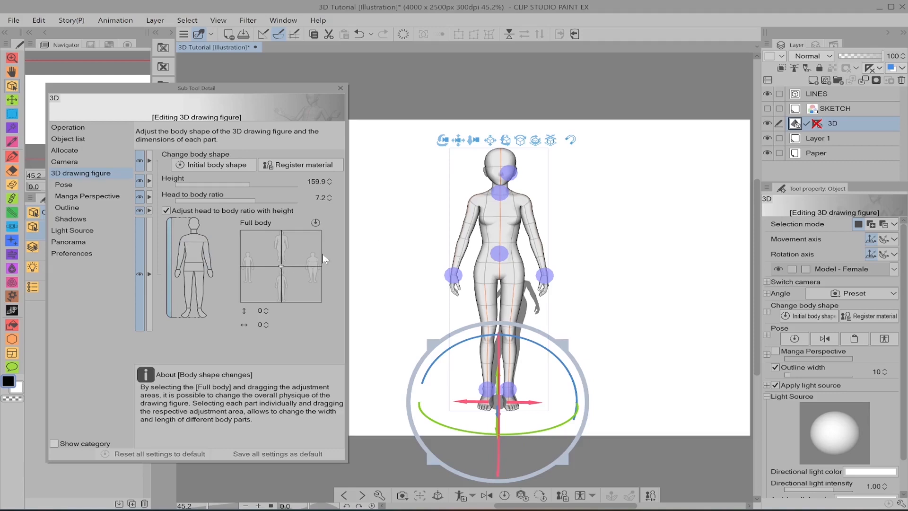
Step: Try the full-body vertical shape values 50 and -50 on the female figure, viewing her from the side
drag(407, 248, 430, 254)
drag(295, 264, 305, 233)
drag(408, 243, 476, 246)
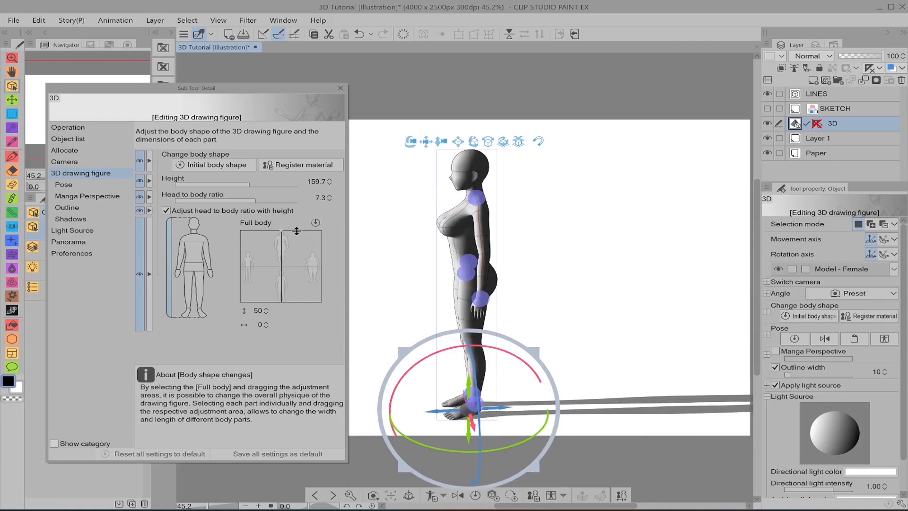
drag(296, 232, 310, 310)
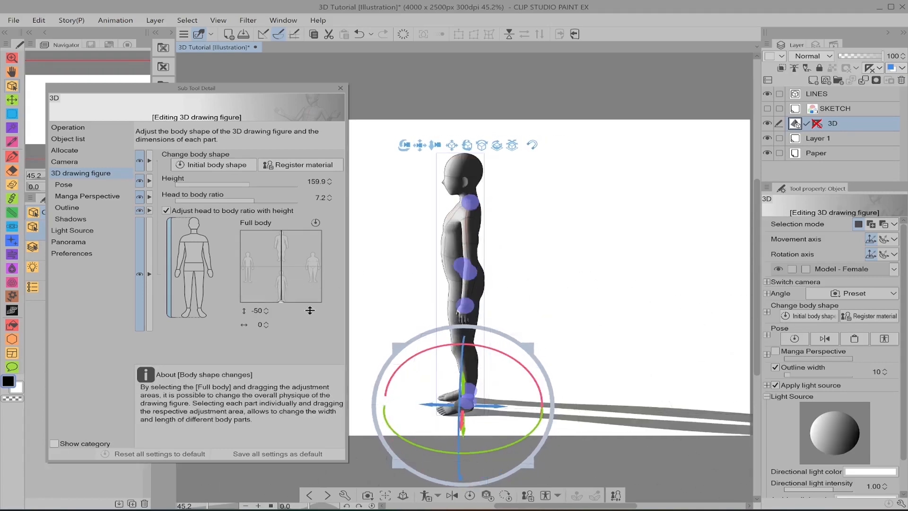
click(309, 268)
Step: Try the full-body horizontal shape values -50 and 50 on the female figure, viewing her from the front
mouse_move(404, 145)
mouse_down()
mouse_move(473, 156)
mouse_move(514, 147)
mouse_up()
drag(277, 277, 231, 281)
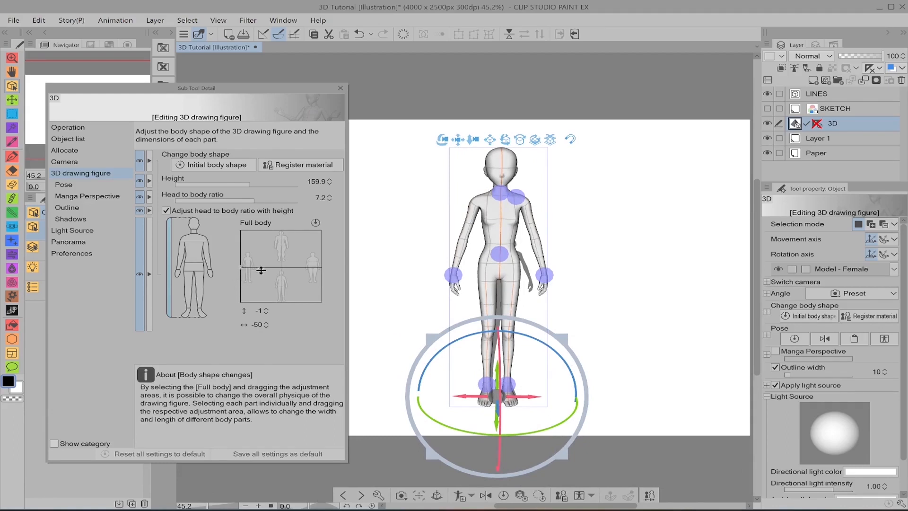
drag(261, 270, 329, 259)
mouse_move(645, 241)
mouse_down()
mouse_move(544, 232)
mouse_move(696, 232)
mouse_move(635, 257)
mouse_up()
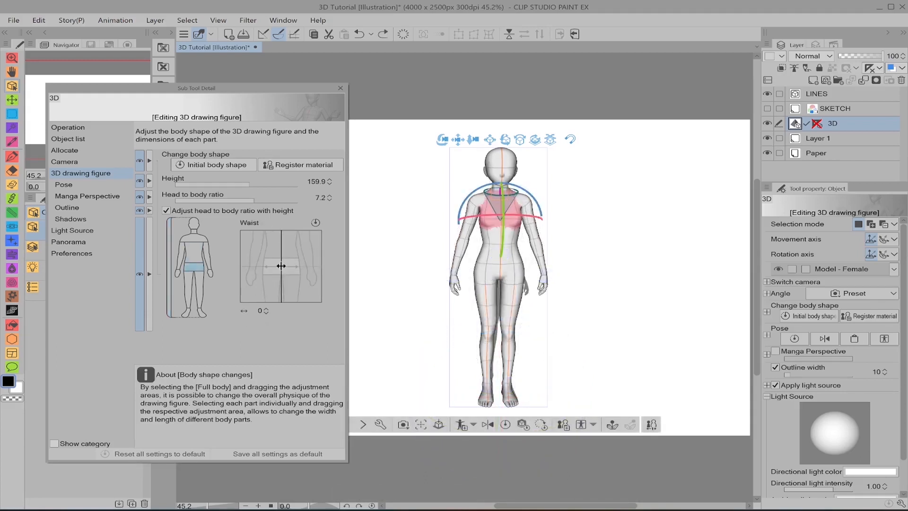
Step: Set the female figure's waist width to 28, and her legs' vertical value to 14 and horizontal value to 17
drag(281, 265, 304, 269)
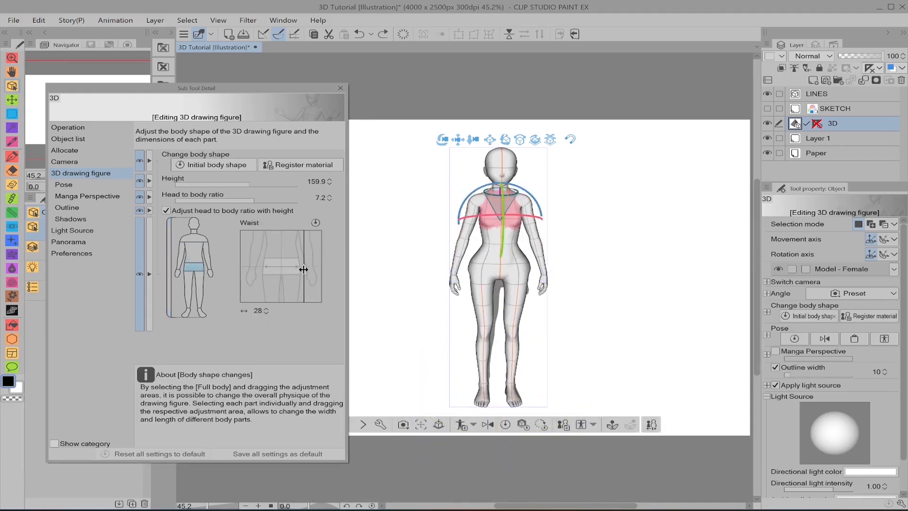
drag(633, 317, 586, 306)
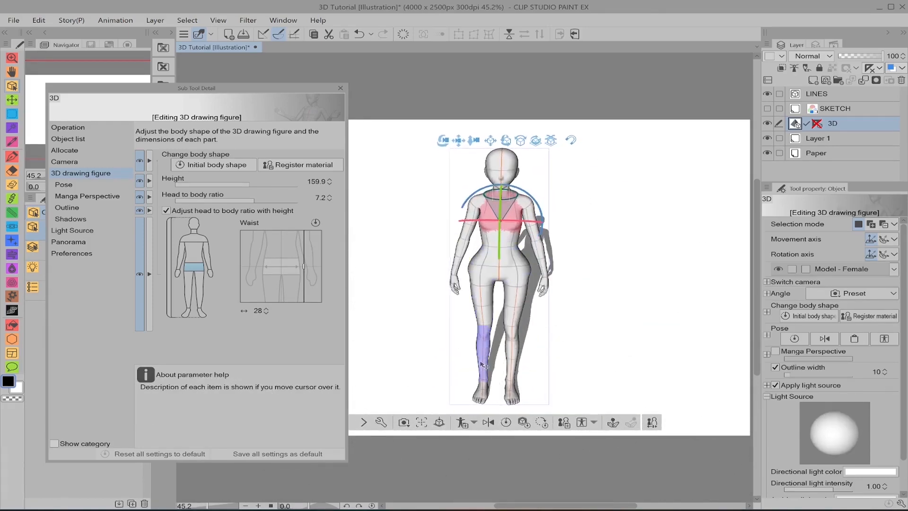
drag(608, 272, 641, 264)
click(202, 286)
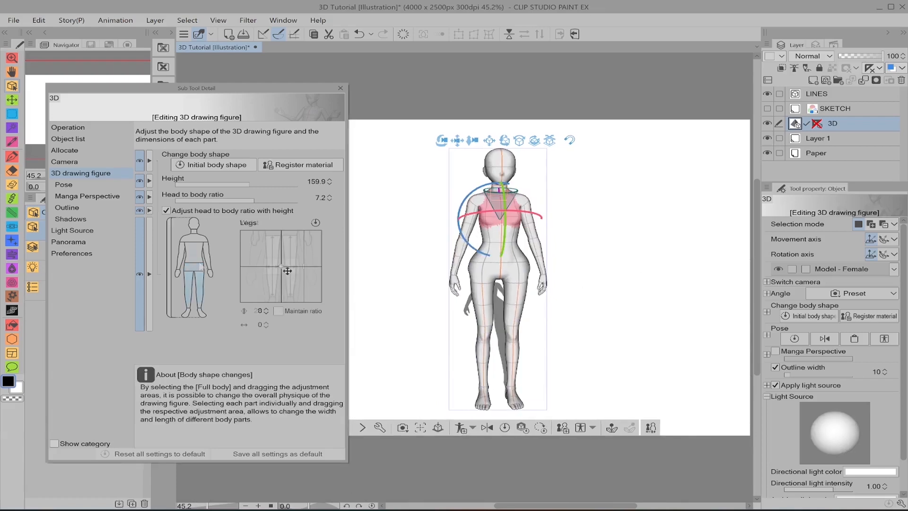
drag(282, 278, 295, 256)
Step: Aim the light source at the figure's front and set the directional light intensity to 0.90
mouse_move(661, 210)
mouse_down()
mouse_move(637, 207)
mouse_move(633, 222)
mouse_move(642, 233)
mouse_move(672, 219)
mouse_up()
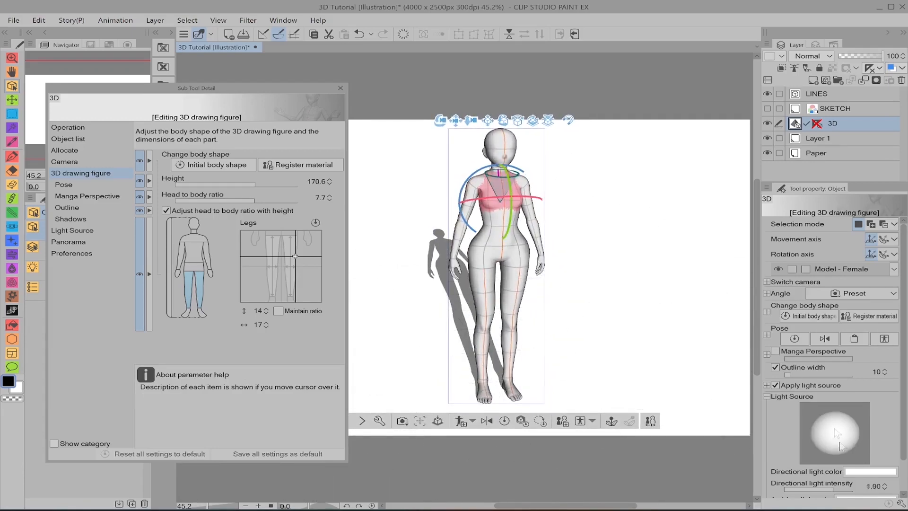
drag(833, 429, 837, 422)
drag(687, 343, 675, 340)
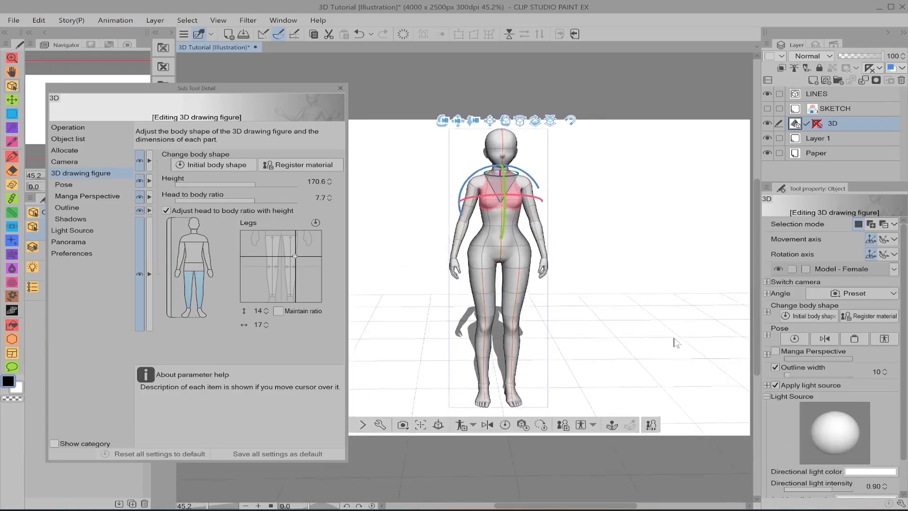
mouse_move(700, 251)
mouse_down()
mouse_move(553, 235)
mouse_move(705, 253)
mouse_up()
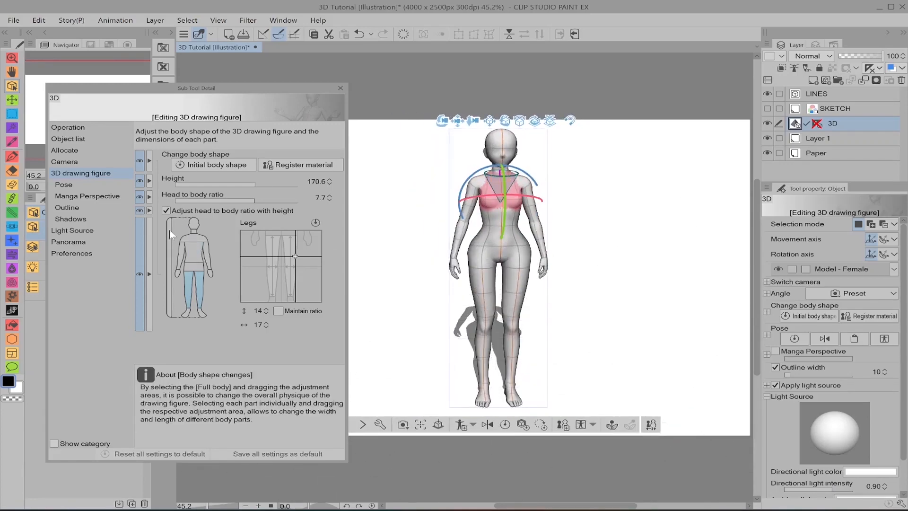
Step: Set the full-body vertical shape value to 35 and the waist width to 14, and deselect the figure's chest
click(169, 247)
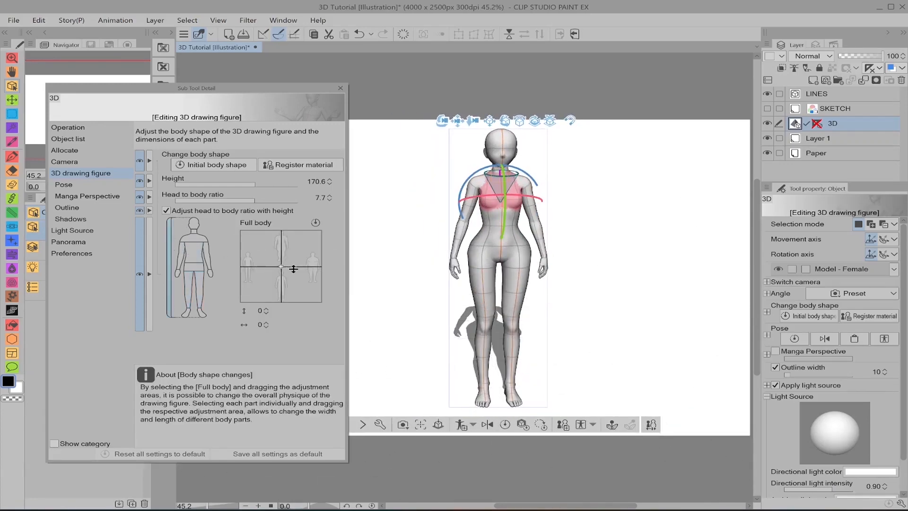
drag(295, 257, 297, 241)
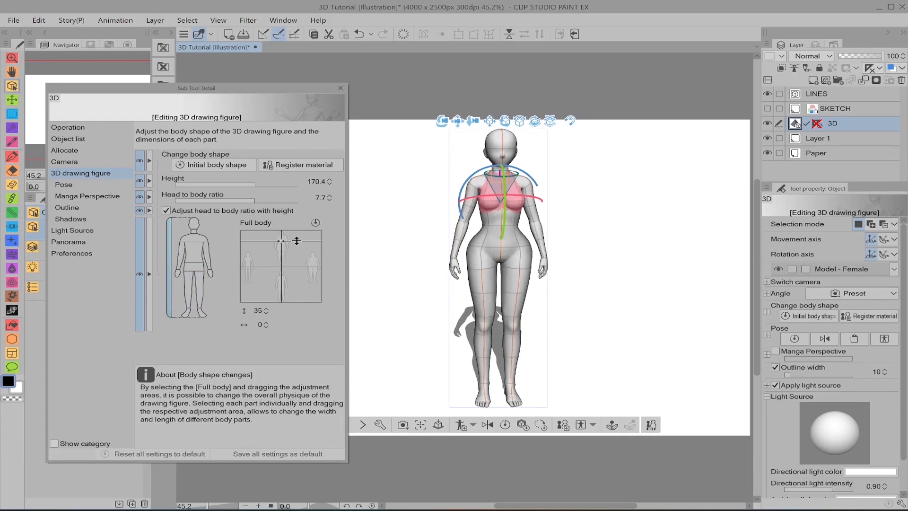
click(201, 266)
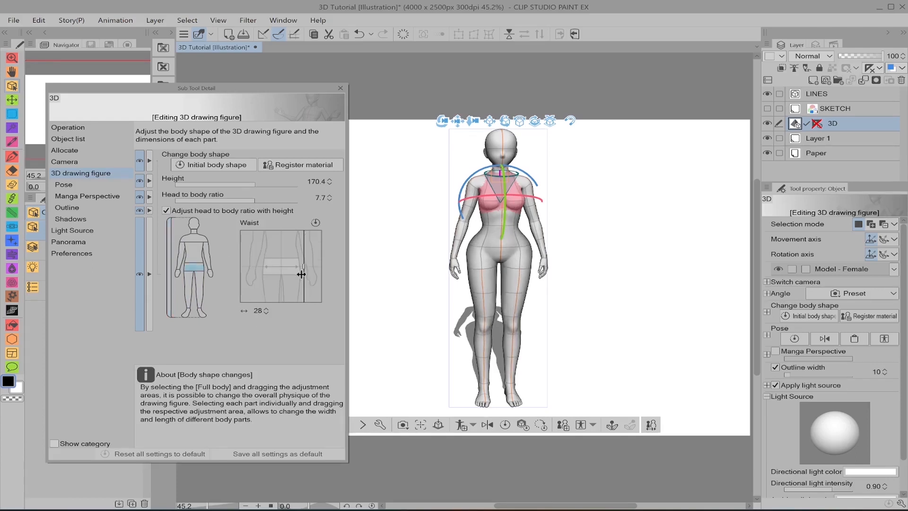
drag(295, 274, 284, 274)
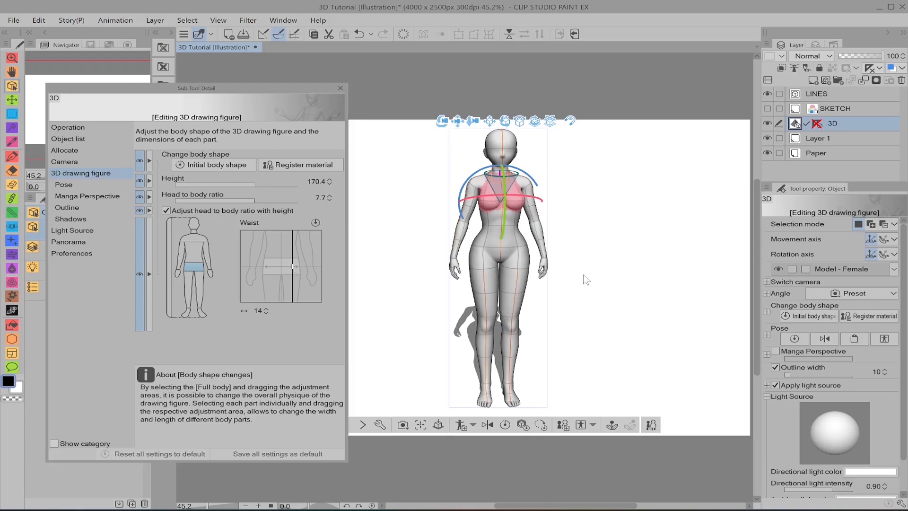
click(567, 261)
drag(563, 256, 587, 267)
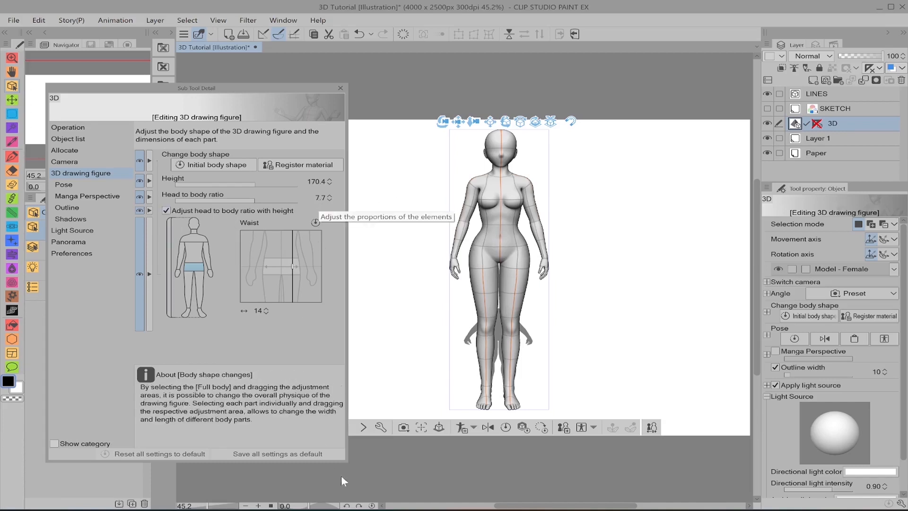
Step: Set the figure's head-to-body ratio to 6 and her height to 150 cm
click(320, 197)
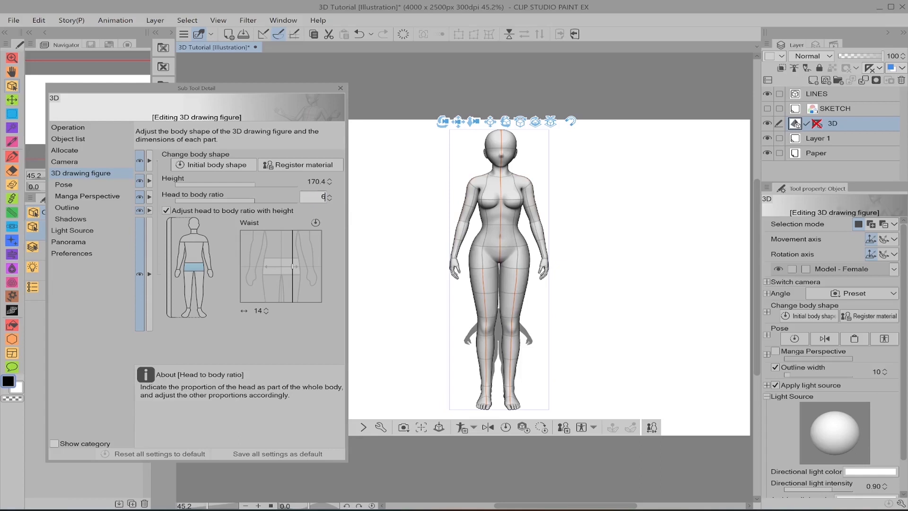
text(6)
key(Return)
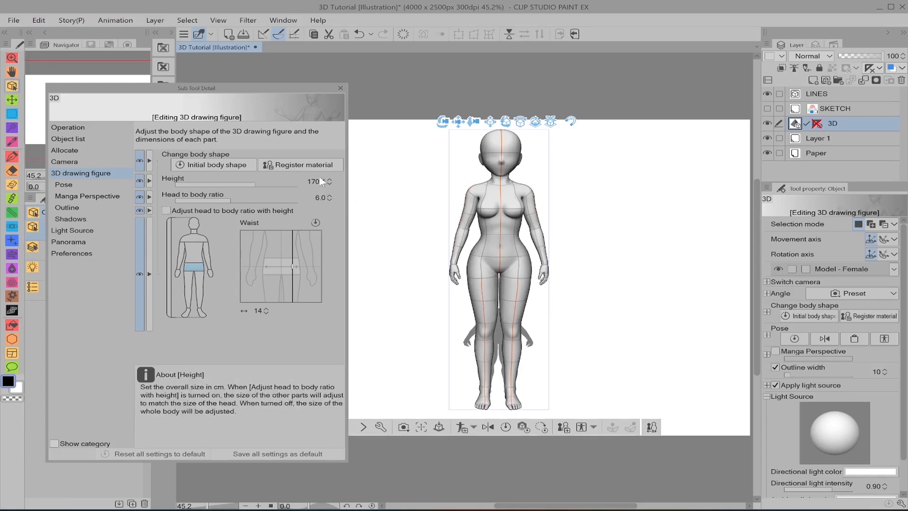
click(322, 198)
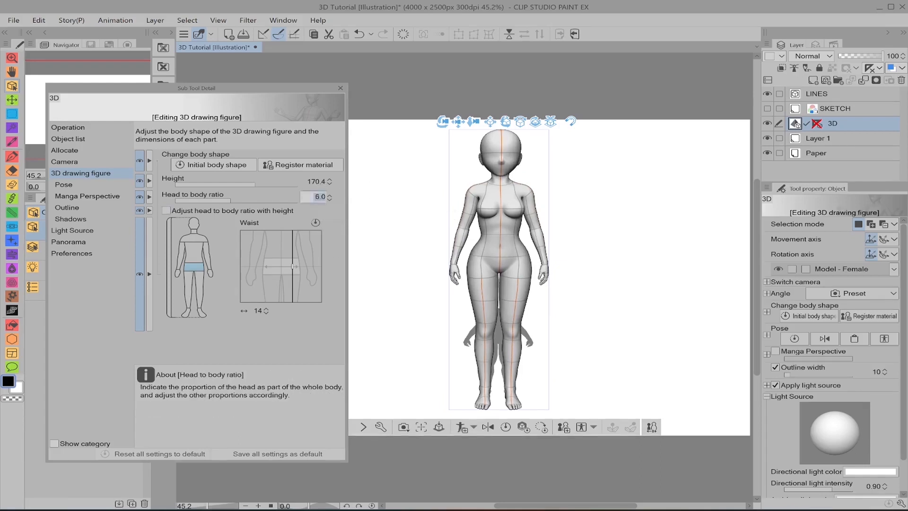
click(319, 181)
text(1)
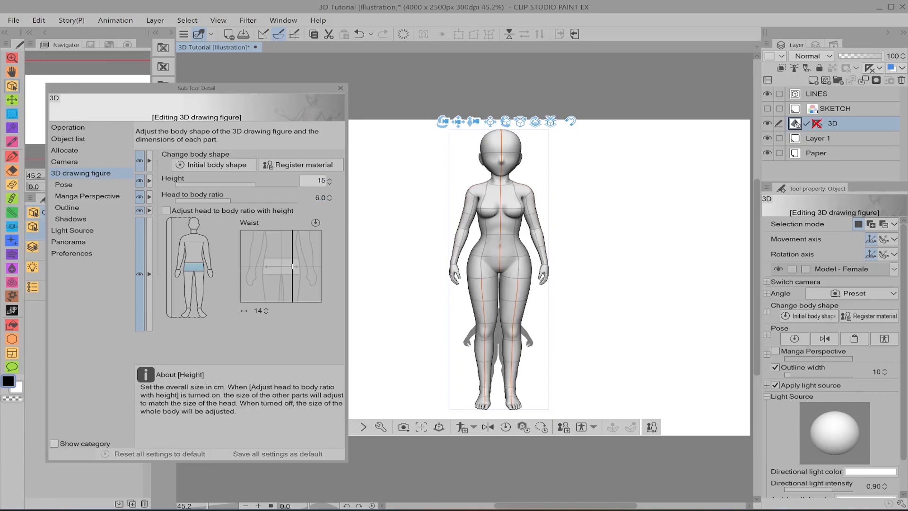
text(50)
key(Return)
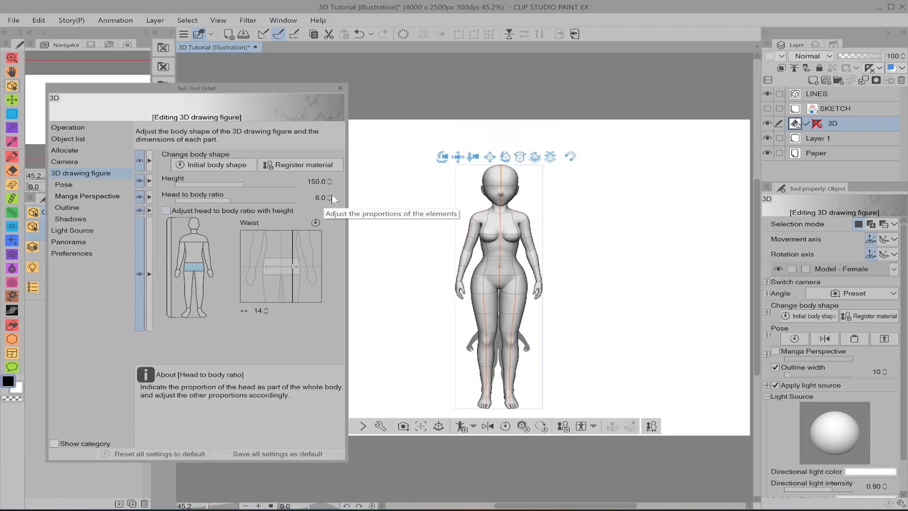
Step: Set the figure's head-to-body ratio to 7 and her height to 171 cm
click(330, 195)
click(321, 197)
text(7)
key(Return)
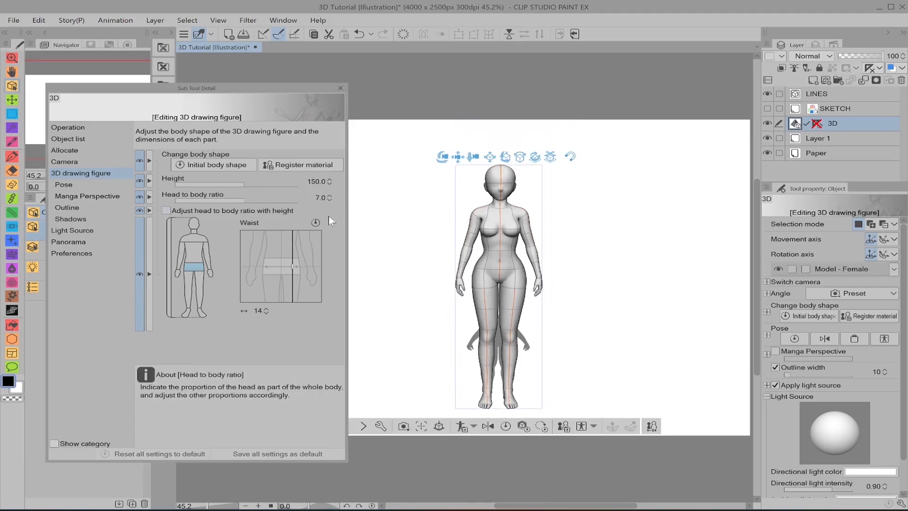
mouse_move(588, 226)
mouse_down()
mouse_move(569, 225)
mouse_move(583, 227)
mouse_up()
click(316, 181)
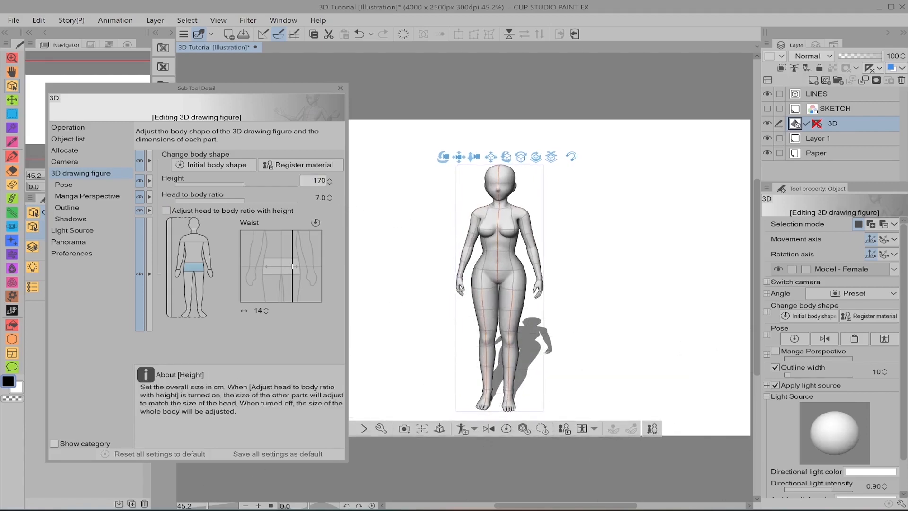
text(170)
key(Return)
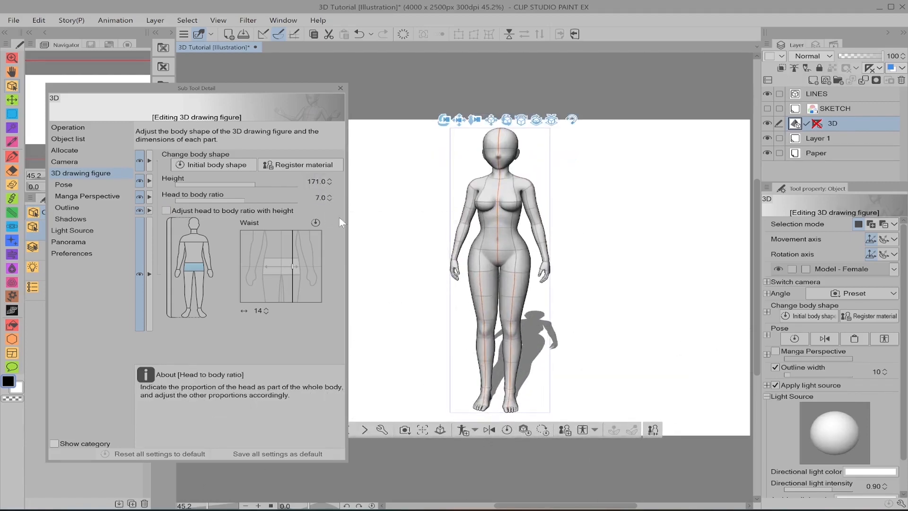
Step: Set the figure's head-to-body ratio to 9 and her height to 180 cm, keeping her whole body in the frame
drag(432, 225, 387, 236)
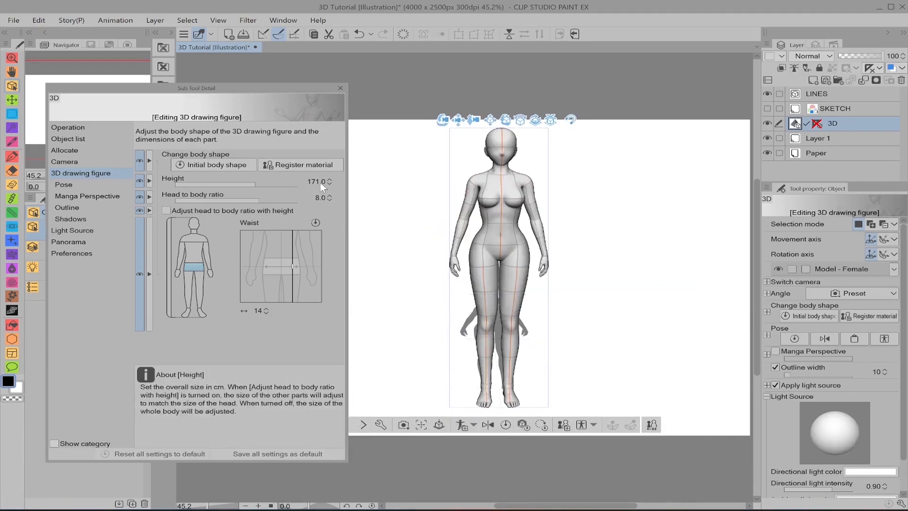
key(Return)
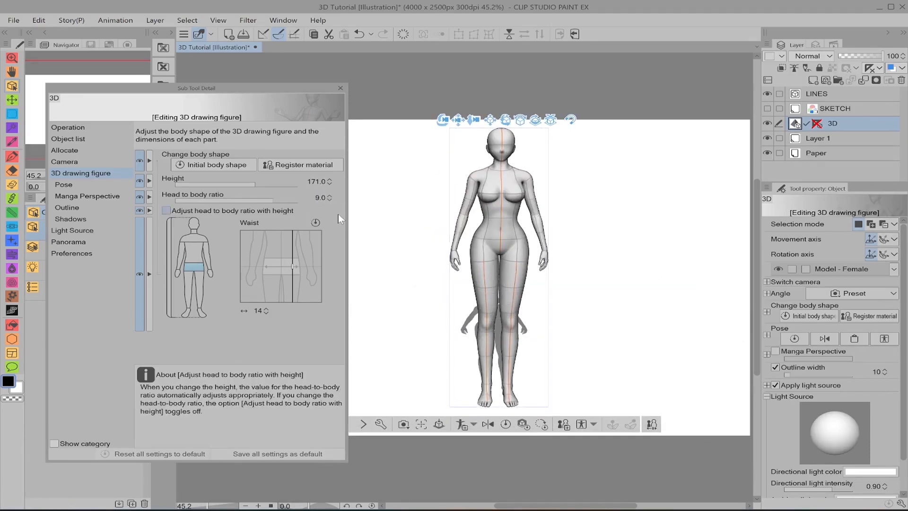
click(316, 181)
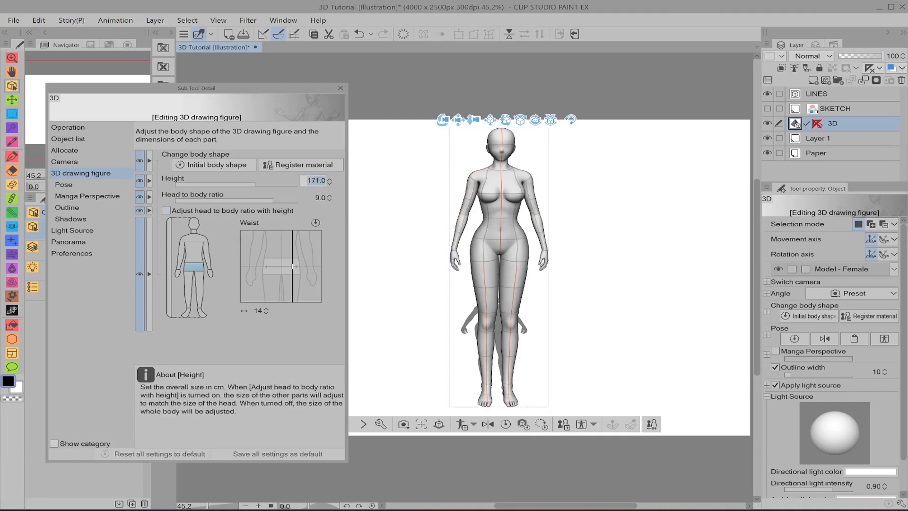
text(180)
key(Return)
drag(633, 190, 598, 199)
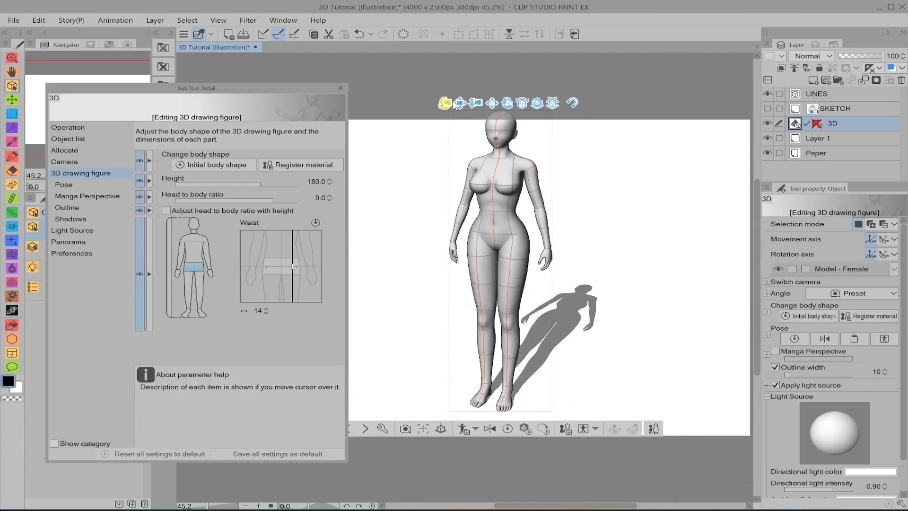
drag(460, 104, 462, 120)
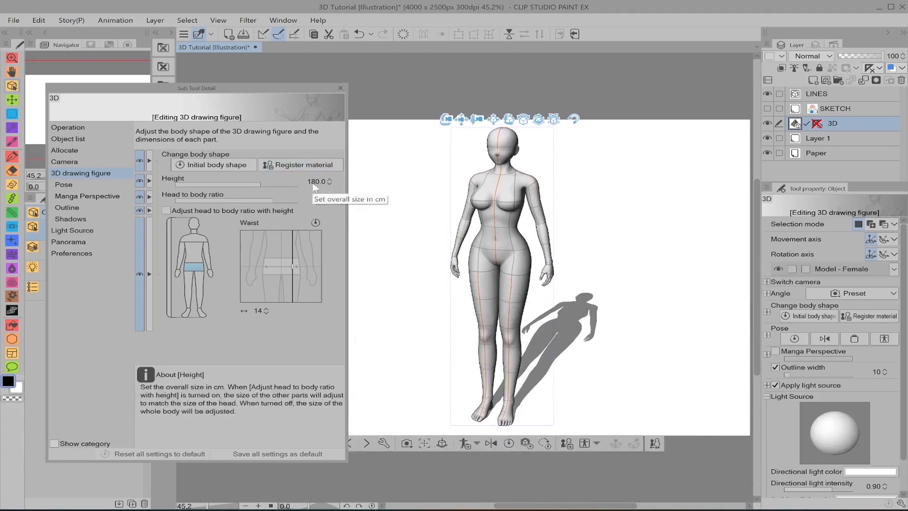
drag(641, 229, 662, 243)
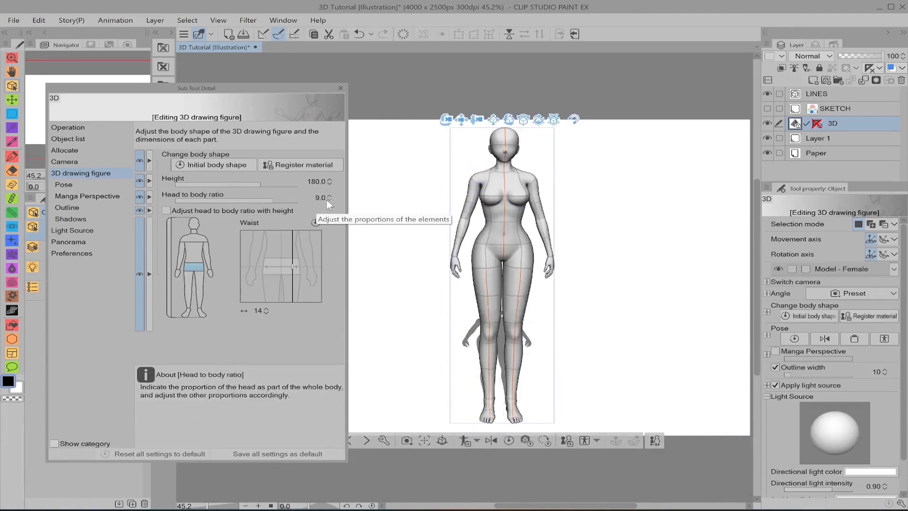
Step: Turn on adjusting the head-to-body ratio with height, and reset the waist and leg proportions to their defaults
click(206, 214)
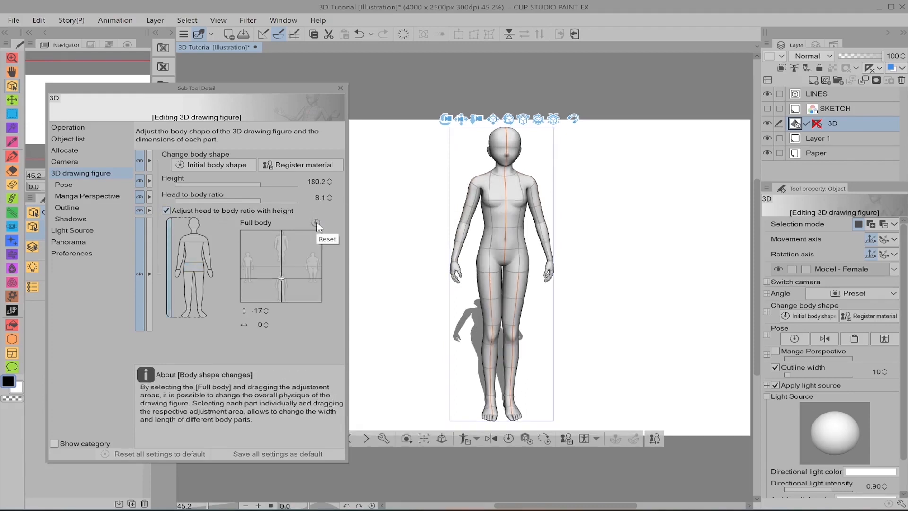
click(194, 249)
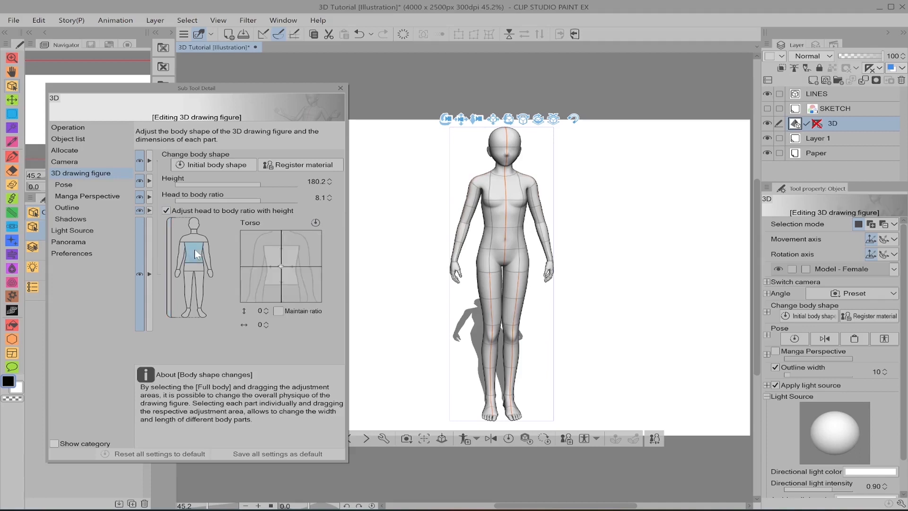
click(195, 269)
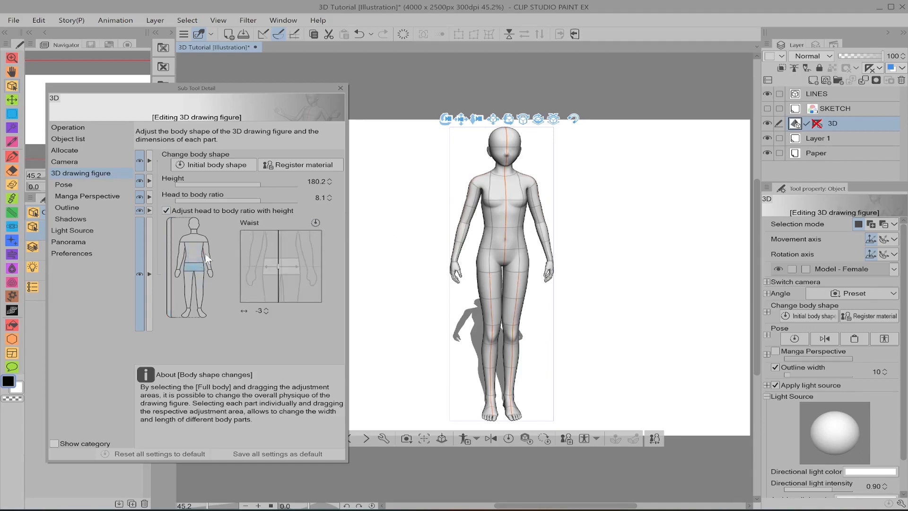
click(316, 222)
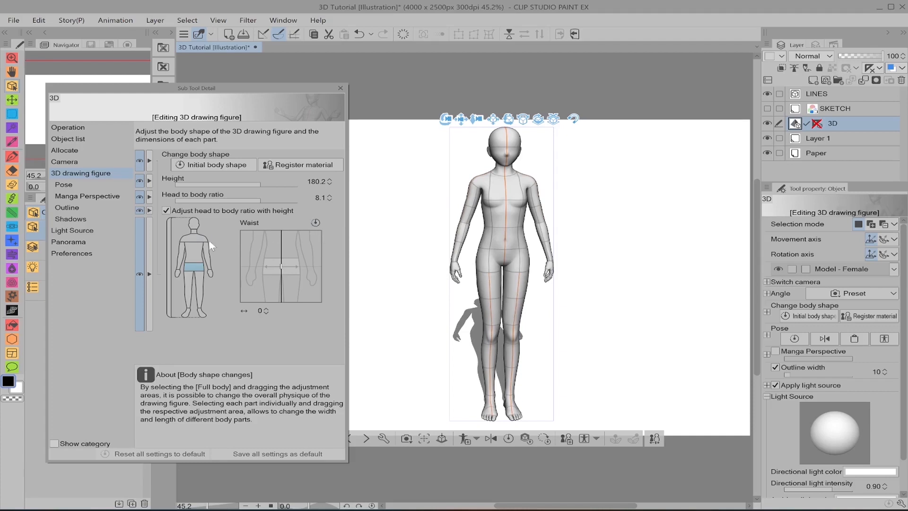
click(200, 299)
click(314, 222)
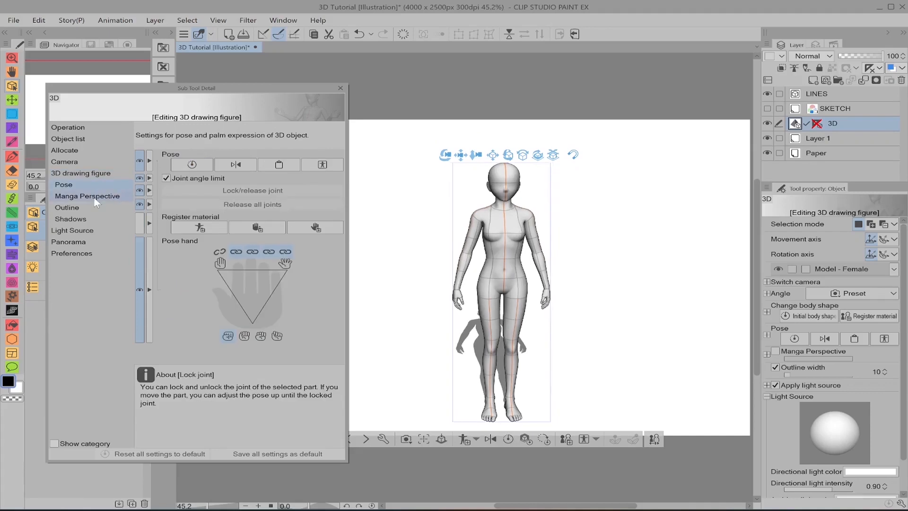
Step: Apply the breakdance pose material ブレイクダンスのポーズ to the female figure and frame her whole body on the canvas
click(95, 198)
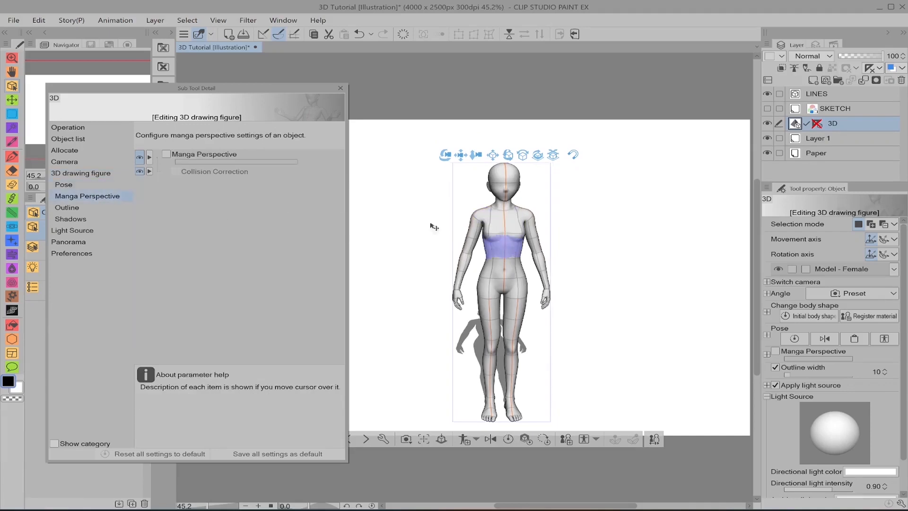
click(97, 186)
click(291, 166)
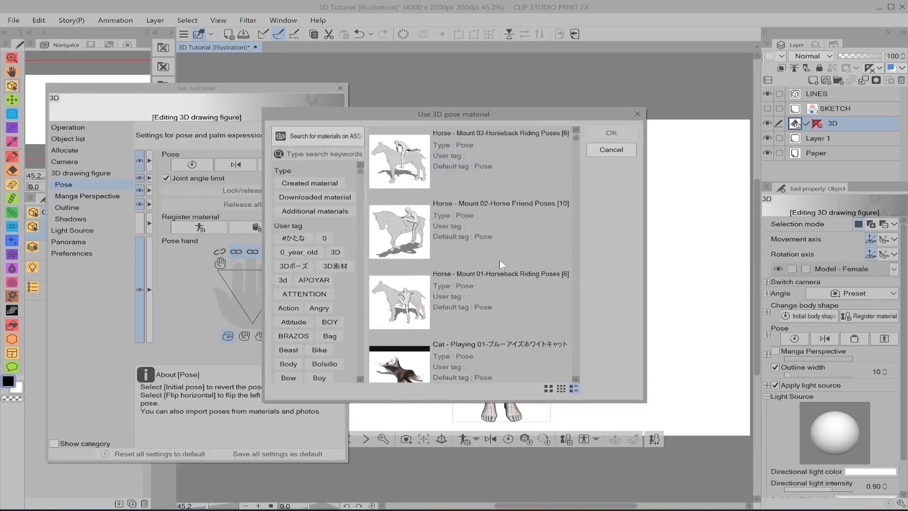
click(466, 303)
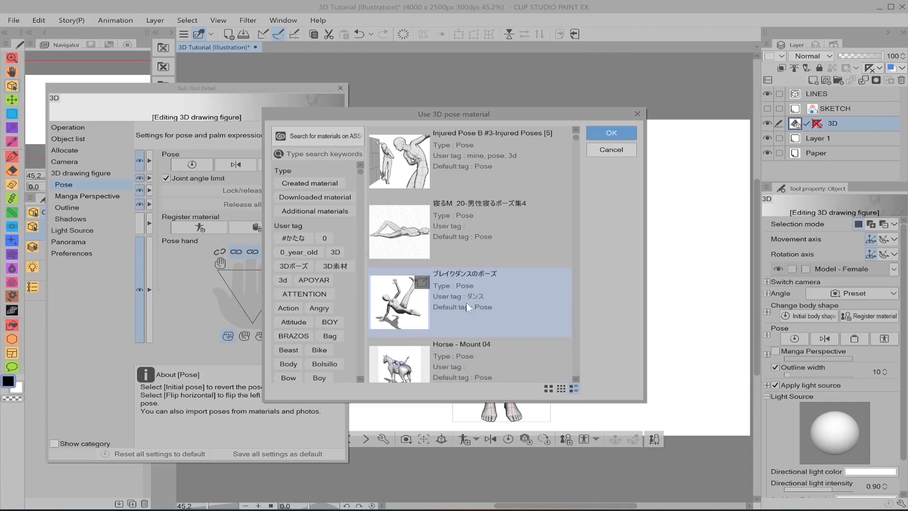
click(619, 135)
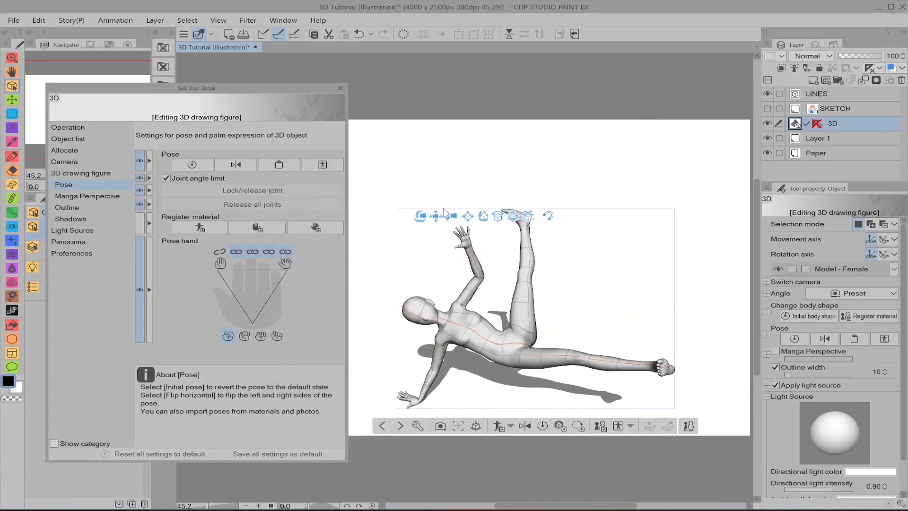
drag(436, 216, 444, 143)
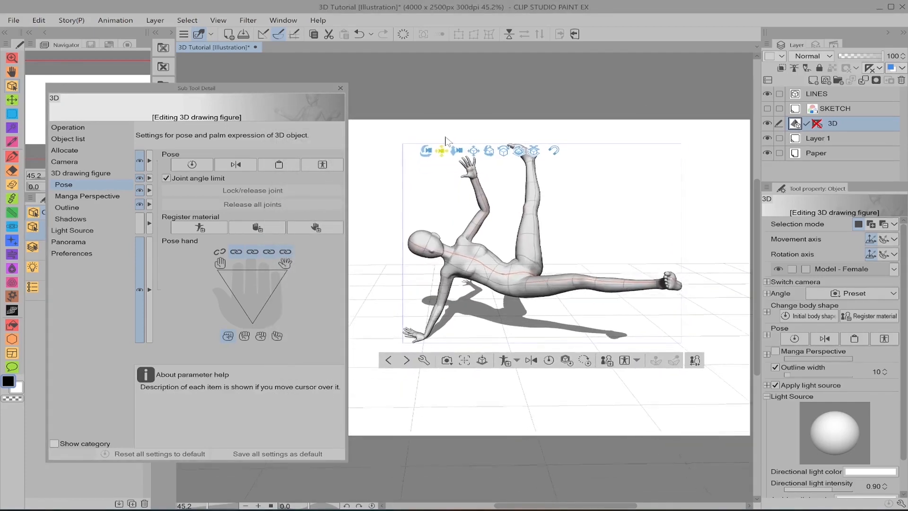
Step: Angle the camera so the figure's extended foot points toward the viewer, and raise the camera perspective to 11.67
click(87, 196)
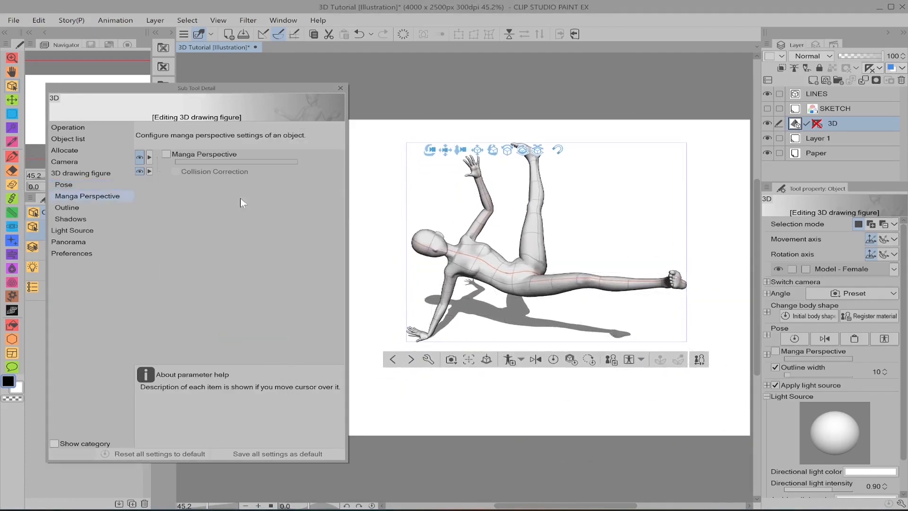
drag(693, 248, 627, 256)
click(66, 161)
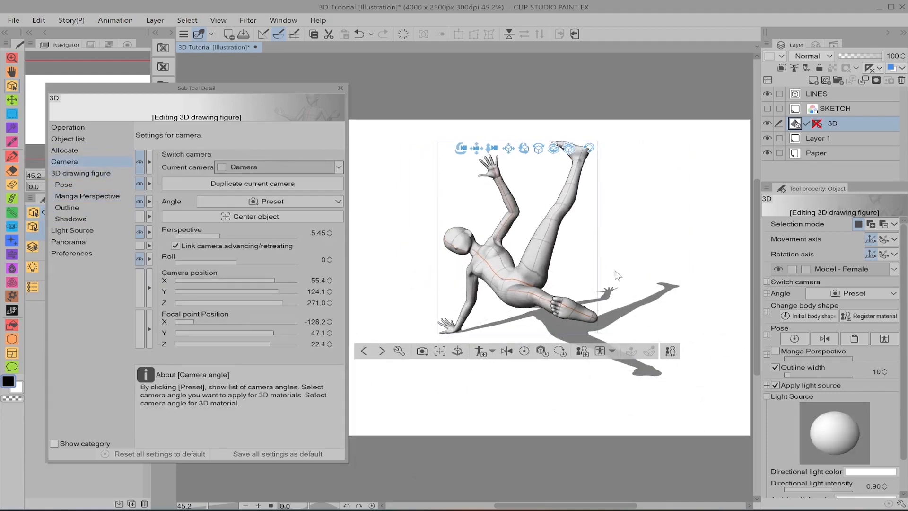
shift+scroll(495, 244, up, 5)
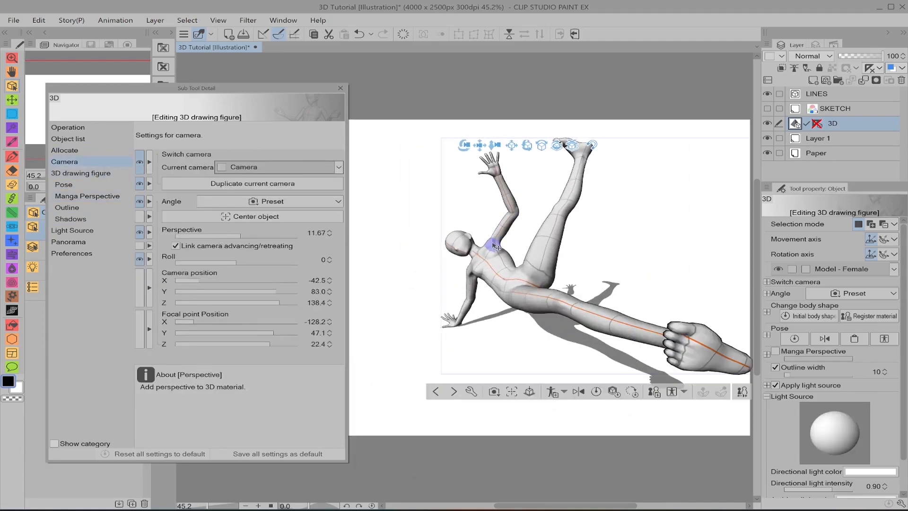
shift+scroll(496, 244, down, 1)
drag(637, 279, 624, 261)
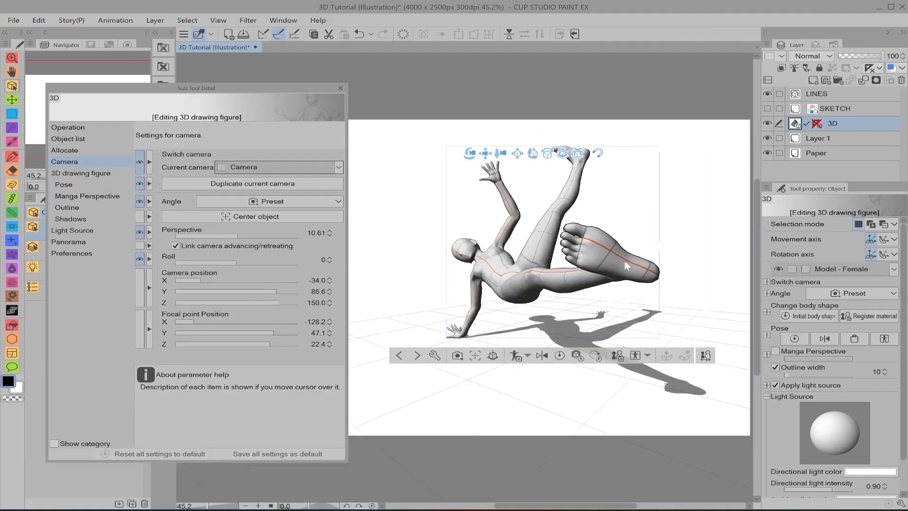
shift+scroll(597, 273, down, 5)
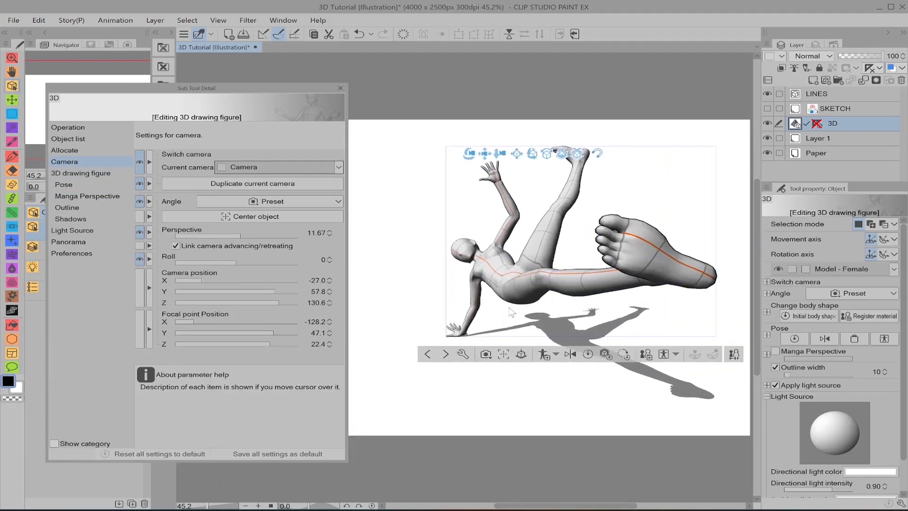
Step: Lower the camera perspective to 4.00 and turn on Manga Perspective for the figure with an intensity of 0.87
key(Return)
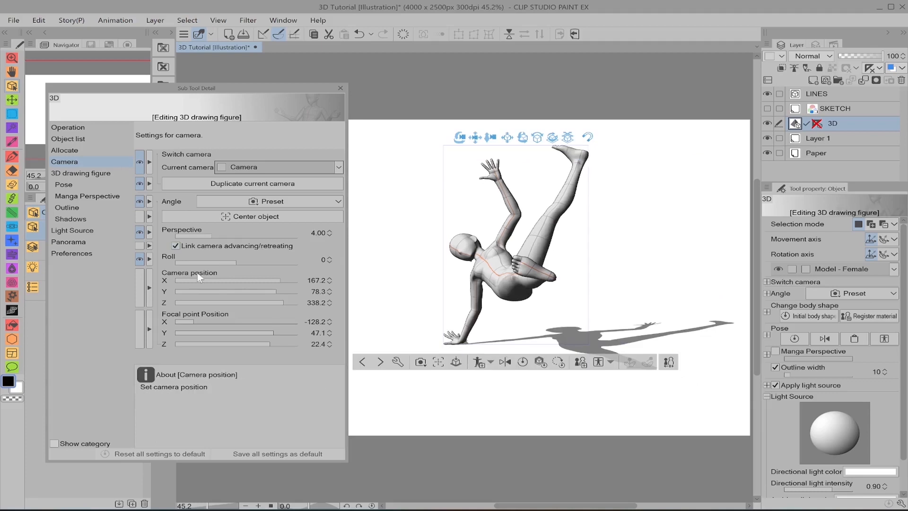
click(88, 197)
click(167, 153)
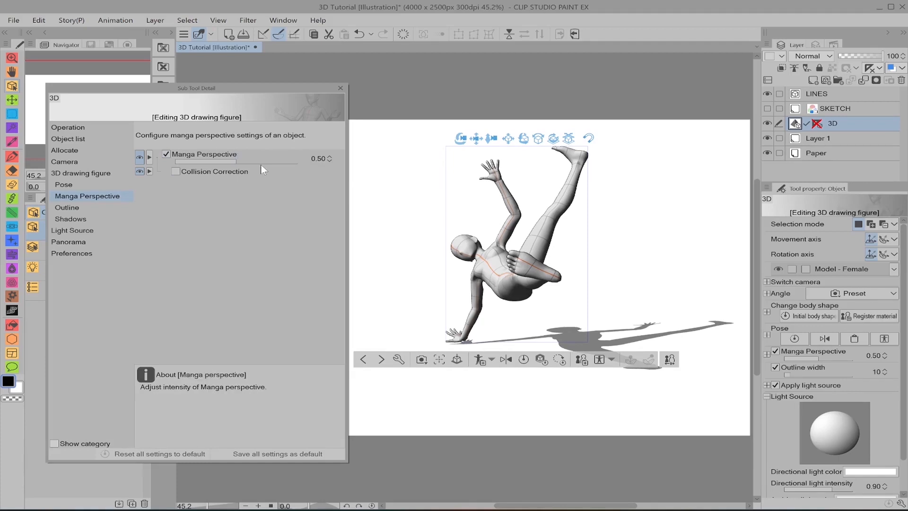
drag(258, 161, 282, 160)
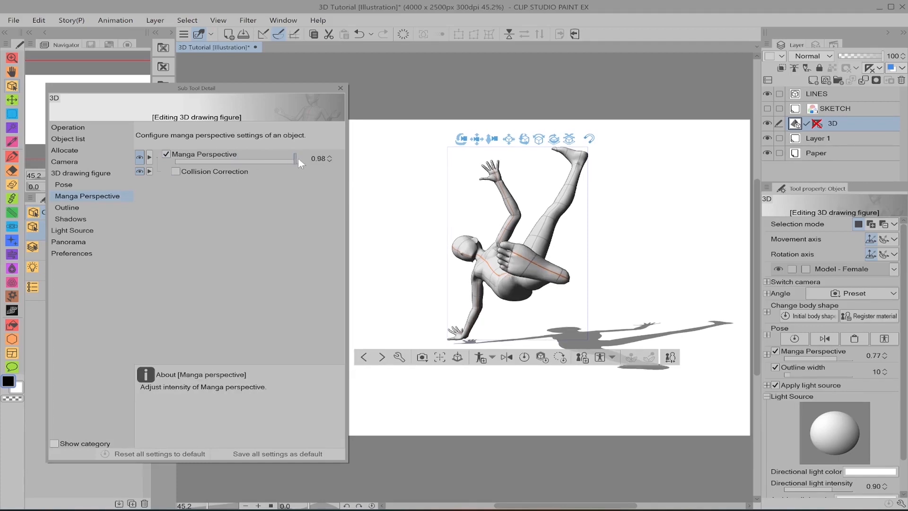
Step: Set the camera perspective to 5.32 with the foot's sole facing the viewer, and set the Manga Perspective intensity to 0.86
click(89, 175)
click(98, 161)
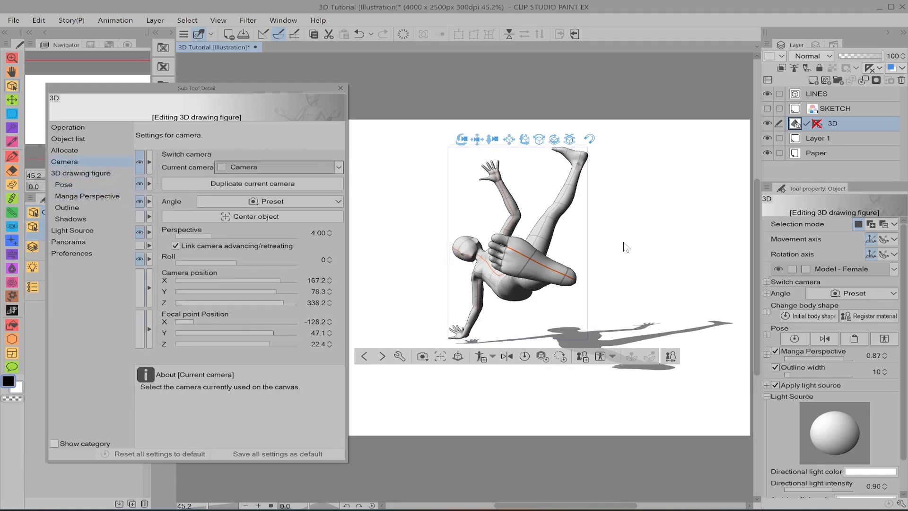
drag(435, 281, 446, 280)
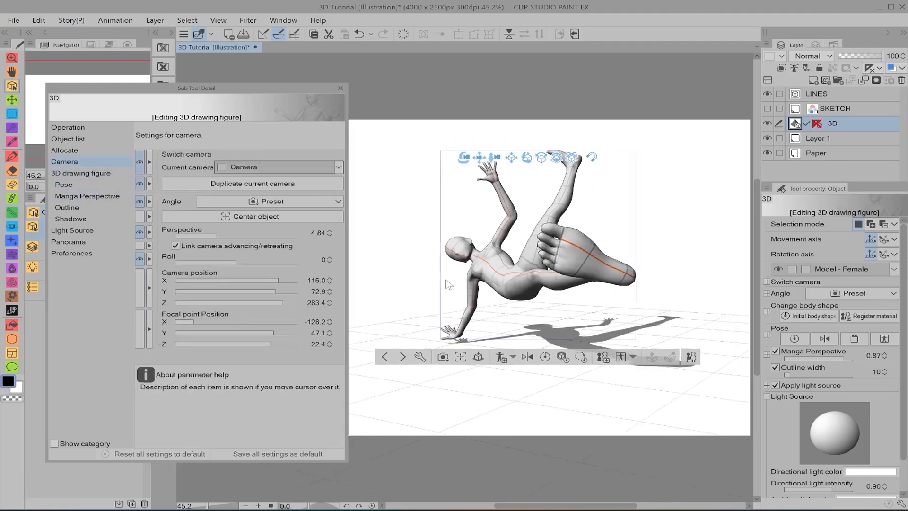
scroll(638, 227, up, 1)
drag(637, 227, 648, 223)
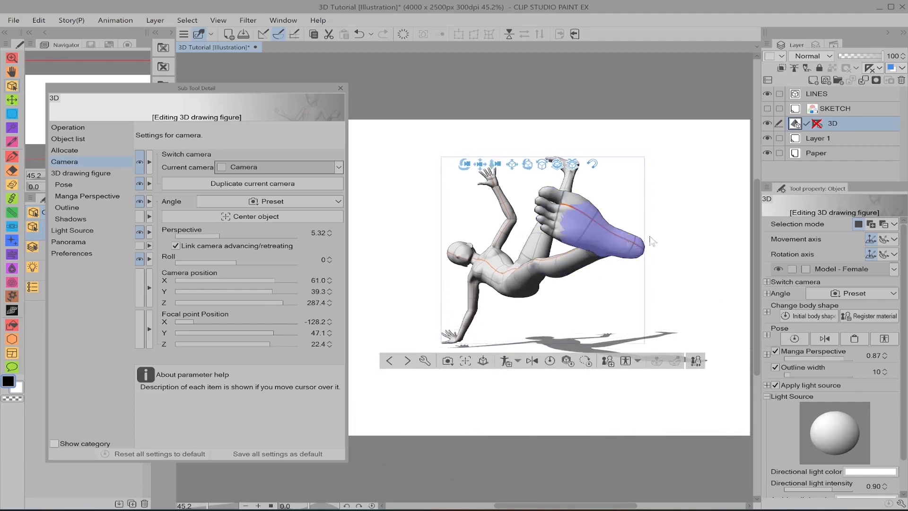
drag(656, 235, 676, 256)
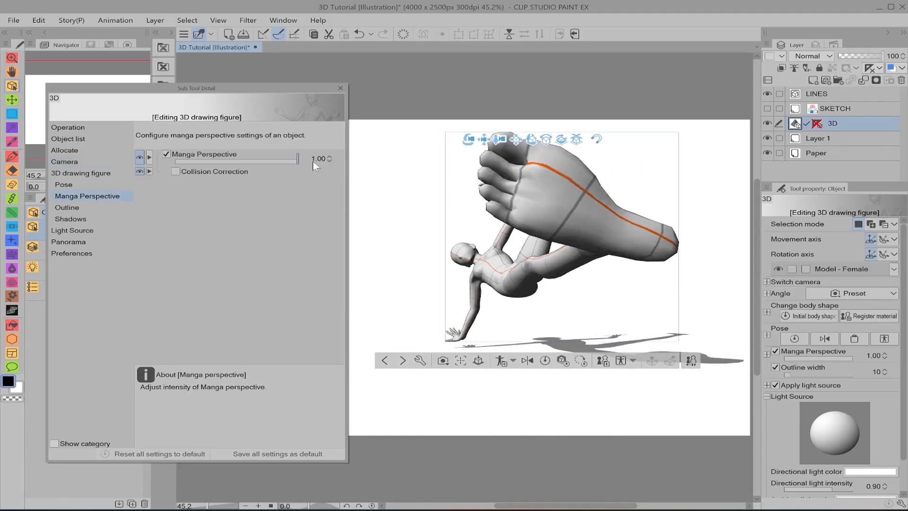
mouse_move(298, 160)
mouse_down()
mouse_move(154, 159)
mouse_move(286, 163)
mouse_up()
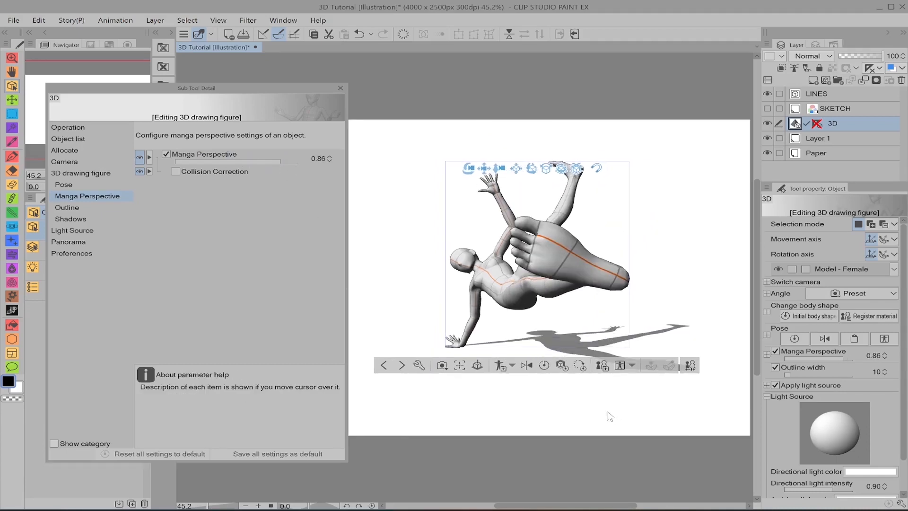